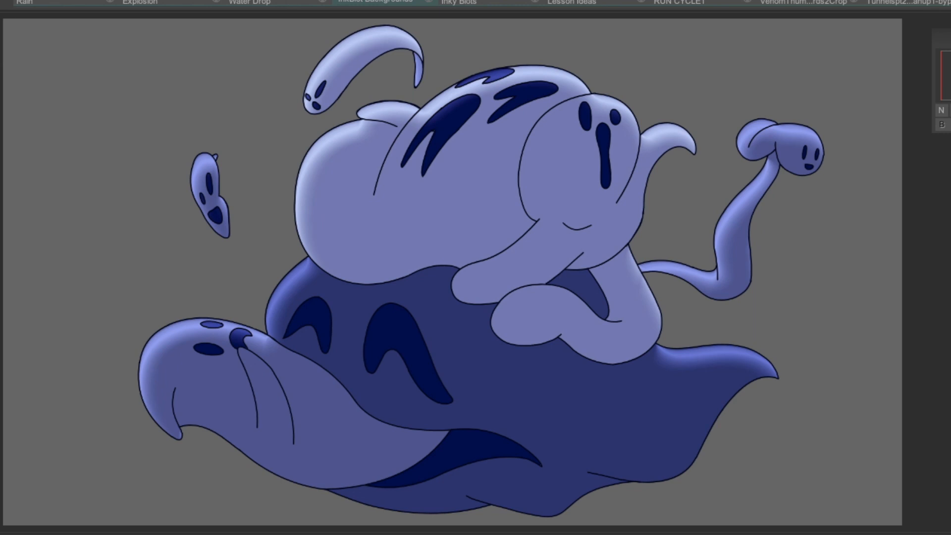
Add a Black And White Converter effect to the FX stack for the current layer.
left_click(2, 0)
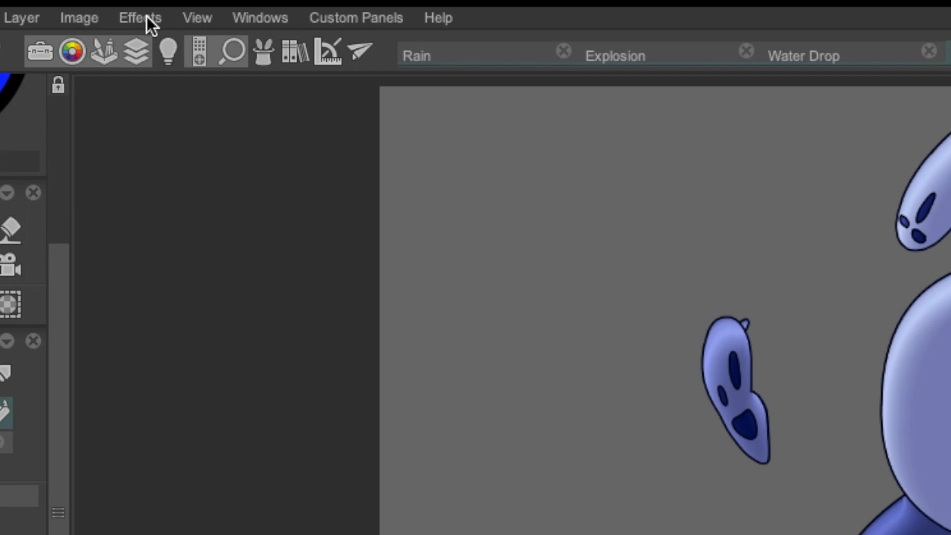
left_click(147, 16)
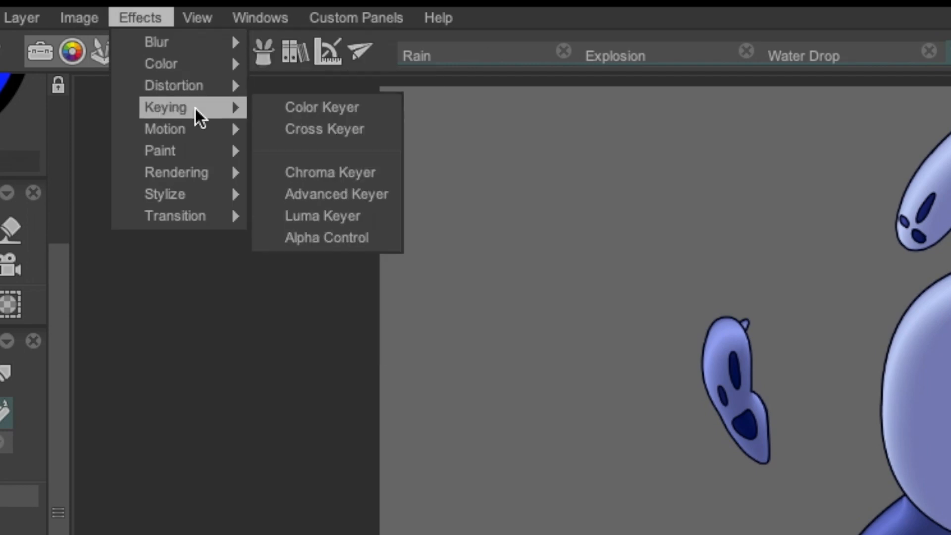
mouse_move(143, 19)
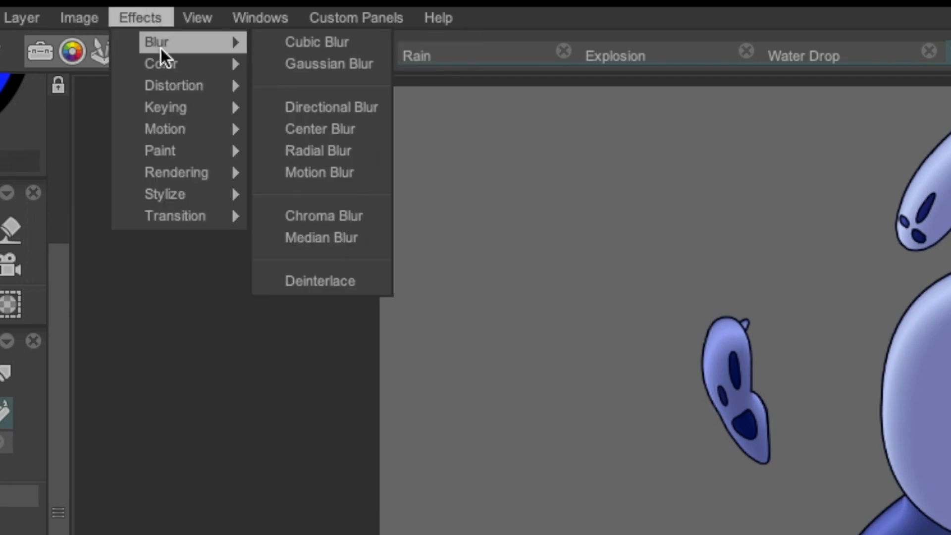
mouse_move(247, 64)
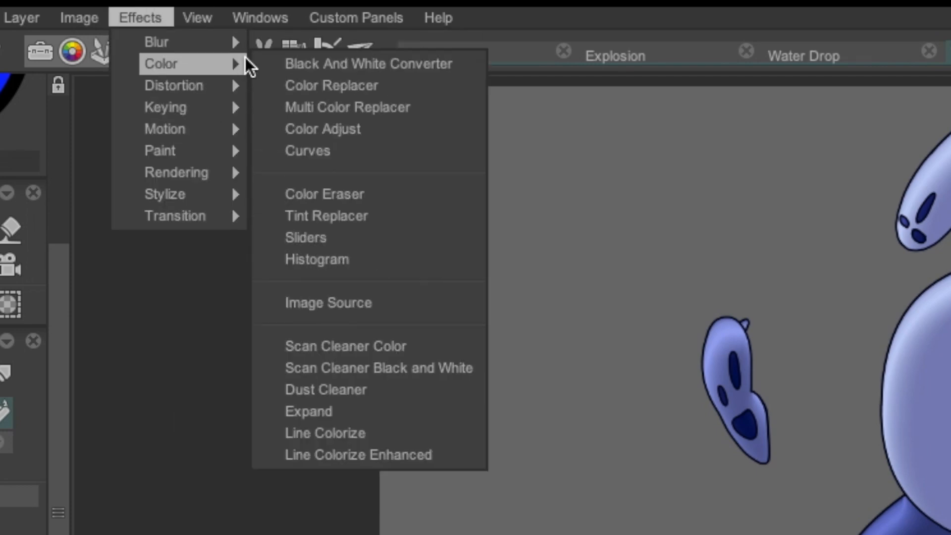
left_click(431, 68)
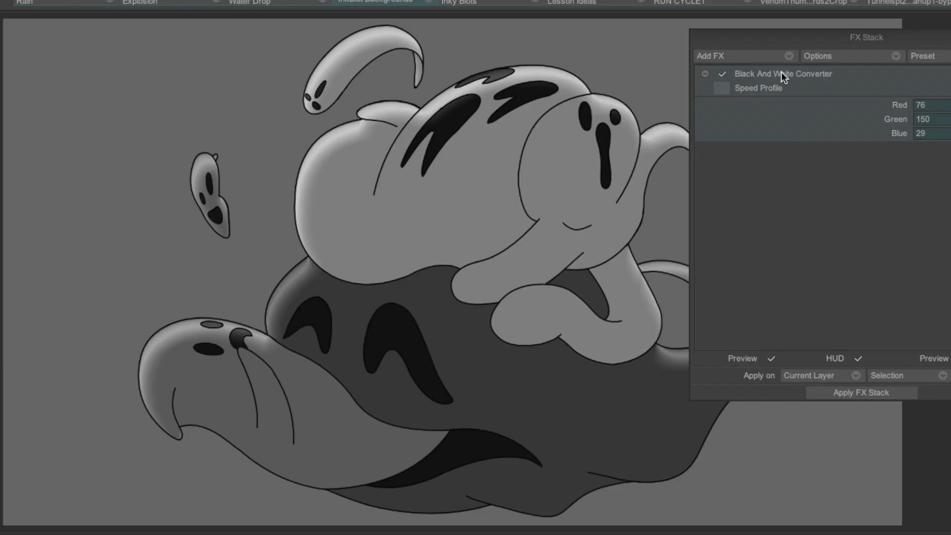
left_click_drag(789, 40, 796, 39)
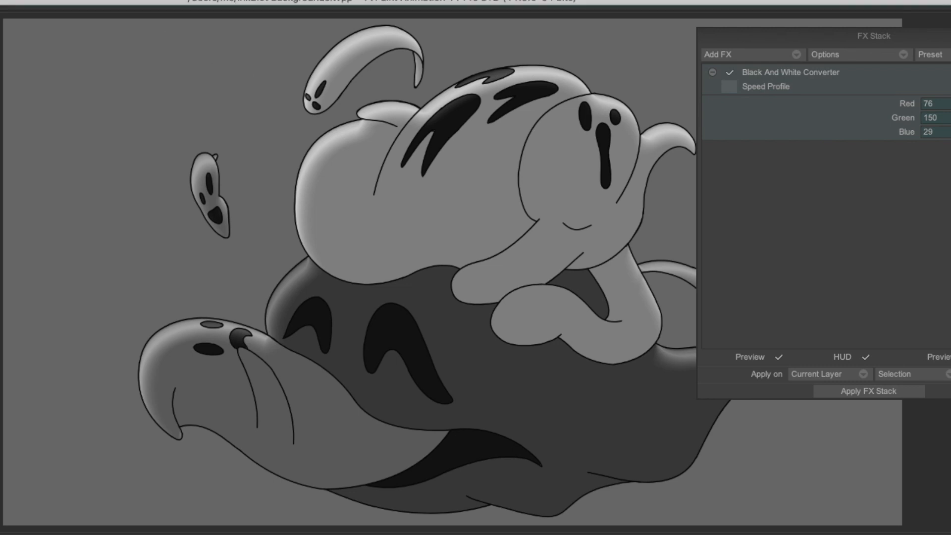
Add a Color Adjust effect to the FX stack and set its contrast to 25%.
left_click(225, 28)
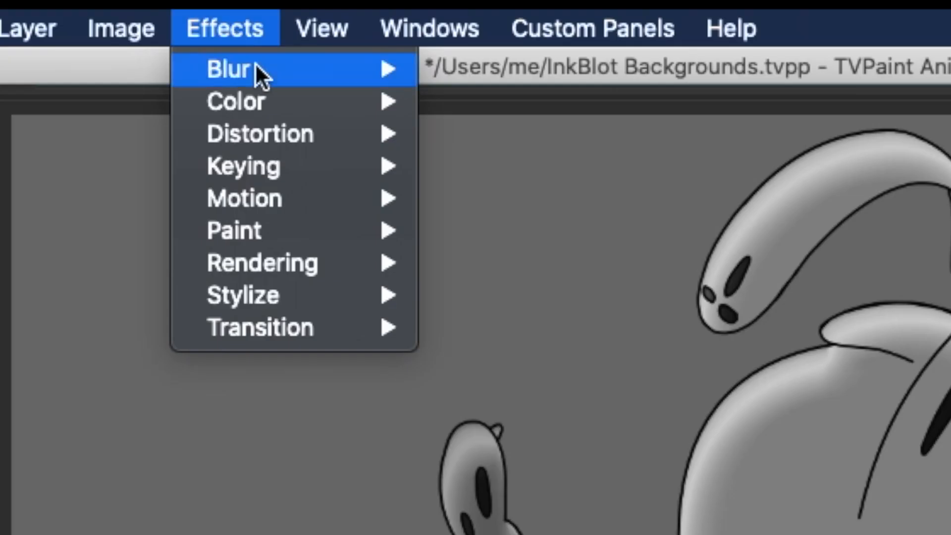
mouse_move(369, 107)
left_click(681, 198)
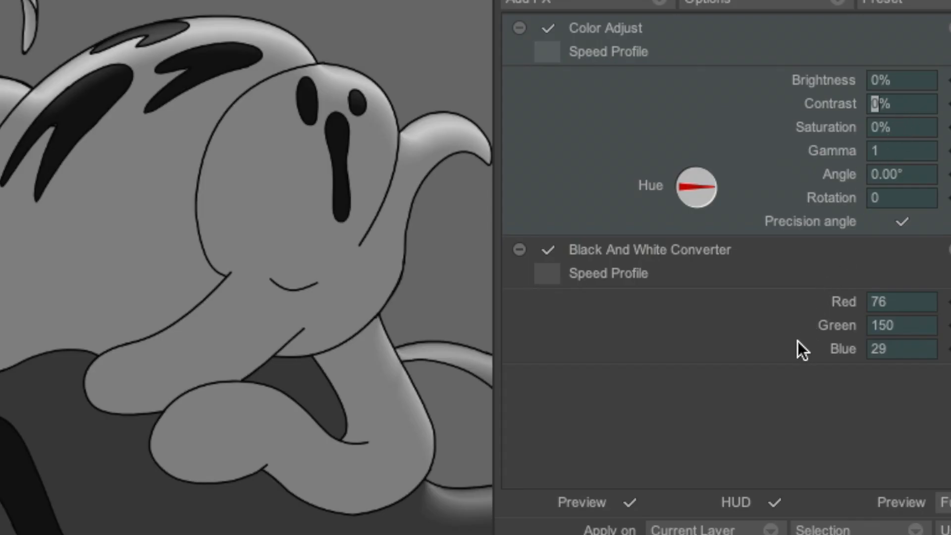
type("25")
key("Return")
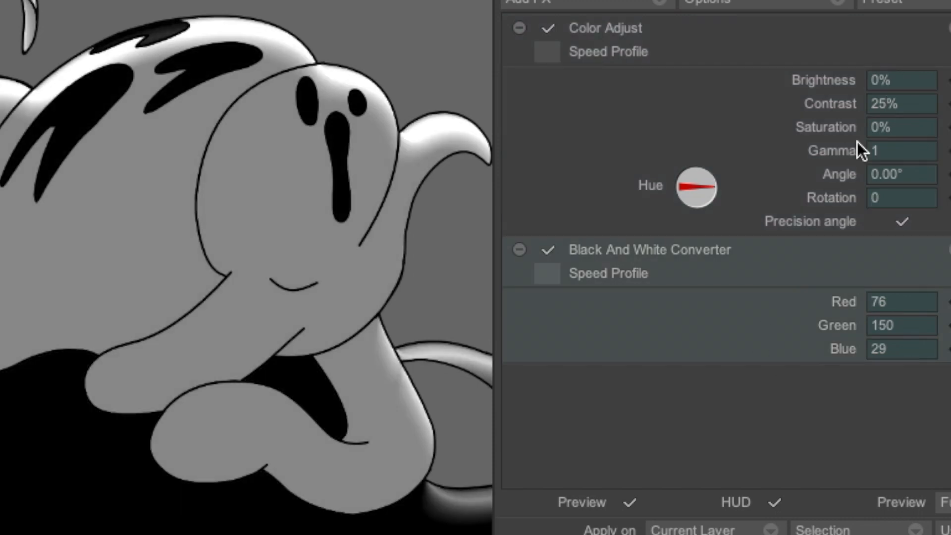
Try Color Adjust contrast values of 20% and 50% on the black-and-white artwork.
double_click(886, 109)
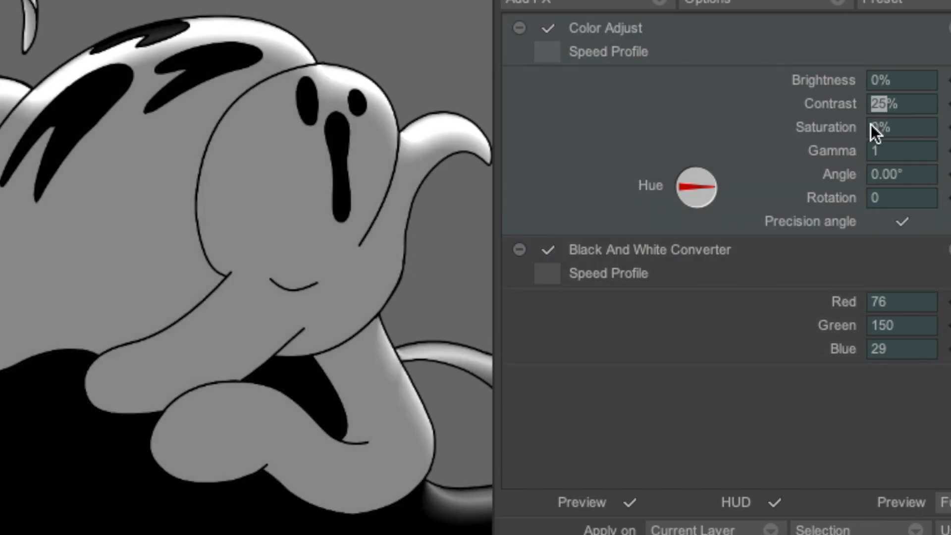
type("20")
key("Return")
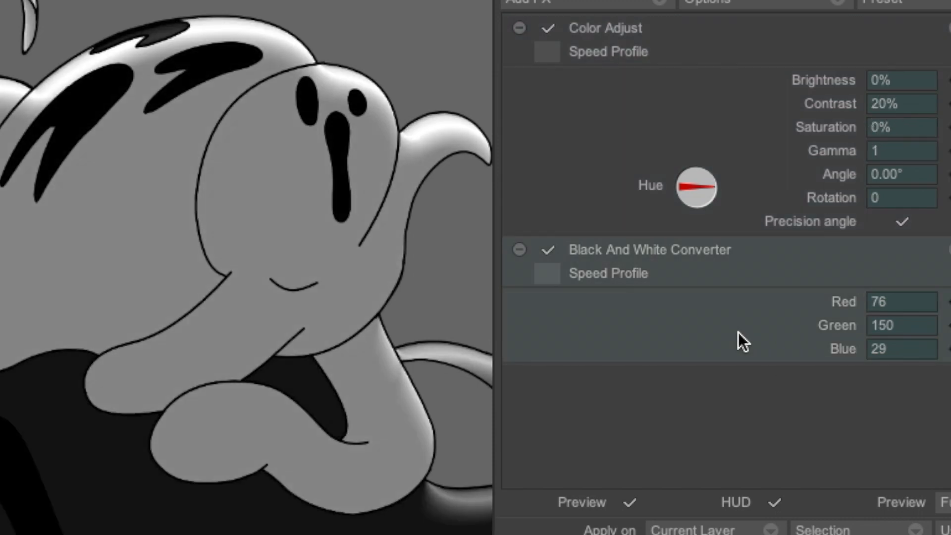
double_click(889, 106)
type("50")
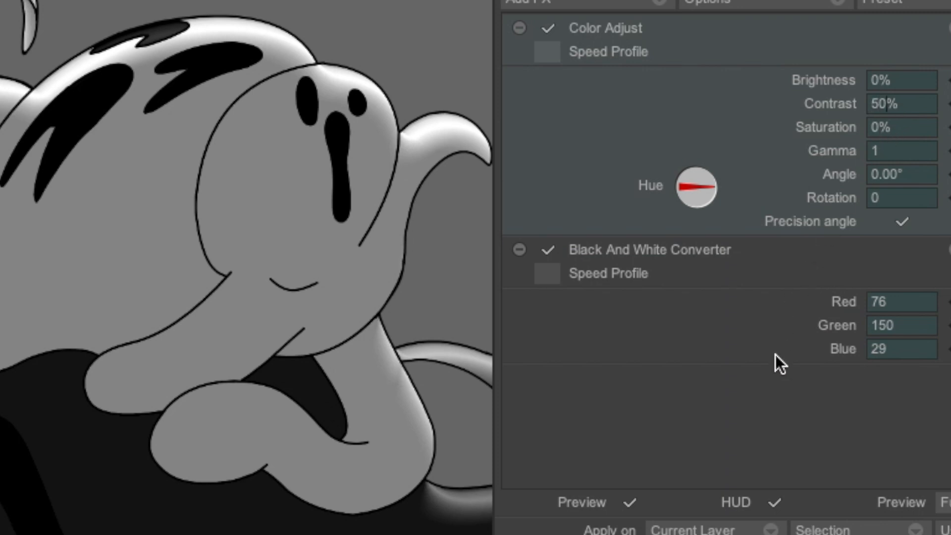
key("Return")
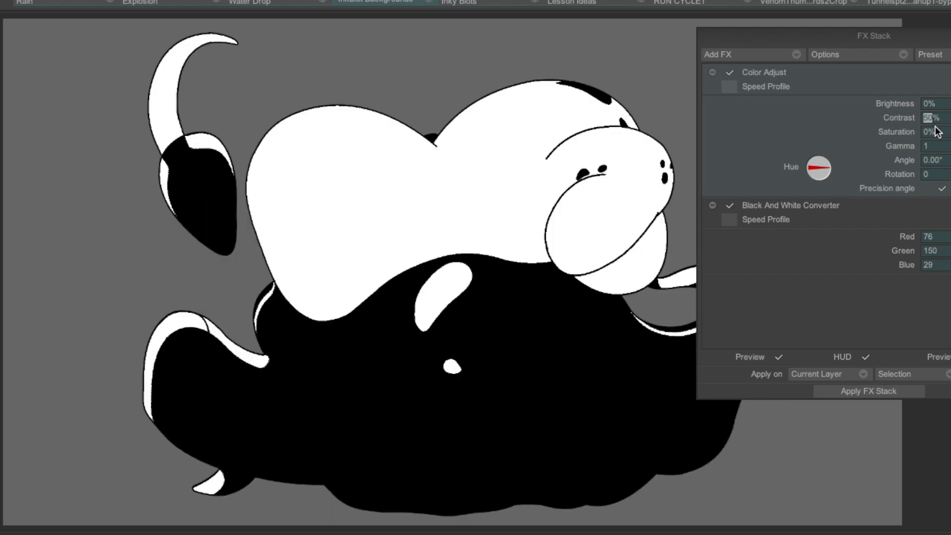
Set the Color Adjust contrast to 20% and uncover more of the artwork from behind the FX Stack window.
type("20")
key("Return")
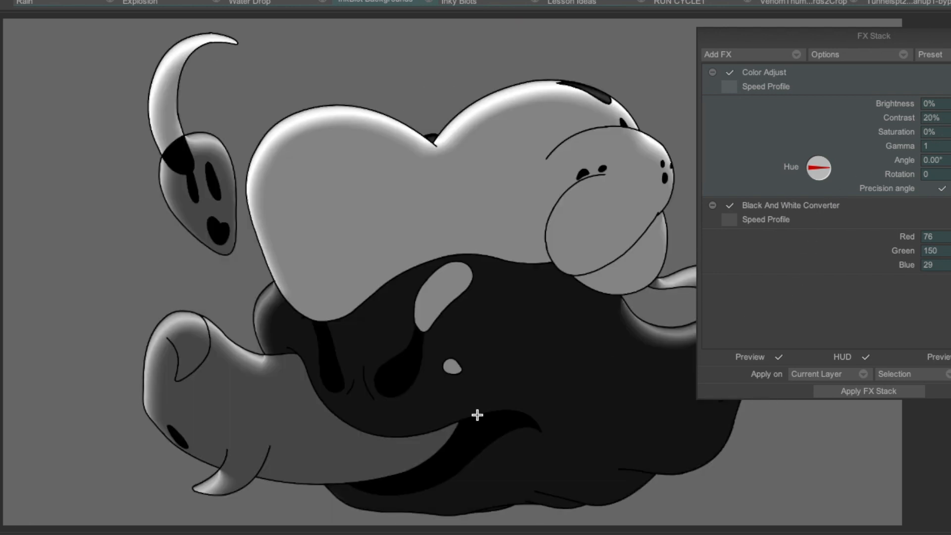
left_click_drag(811, 38, 859, 45)
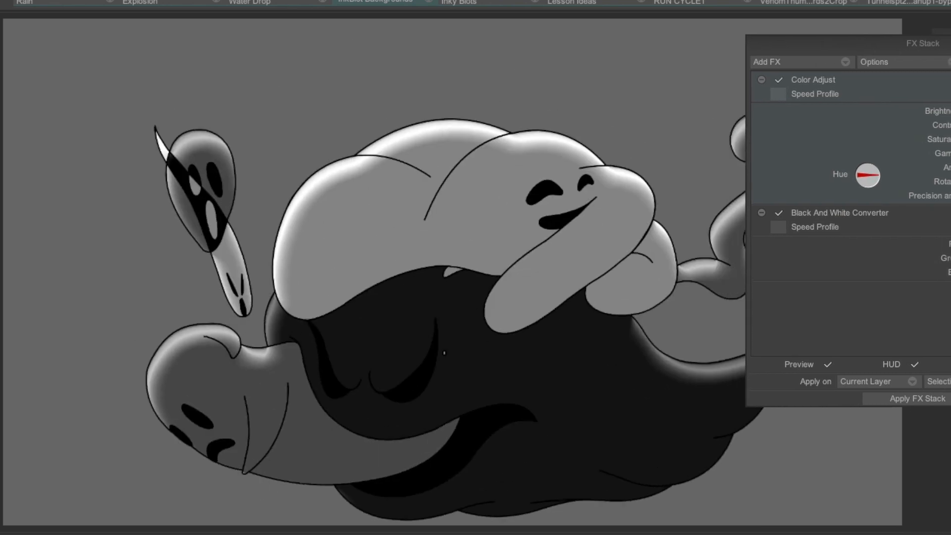
Add a Kaleidoscope distortion effect to the FX stack.
left_click(157, 24)
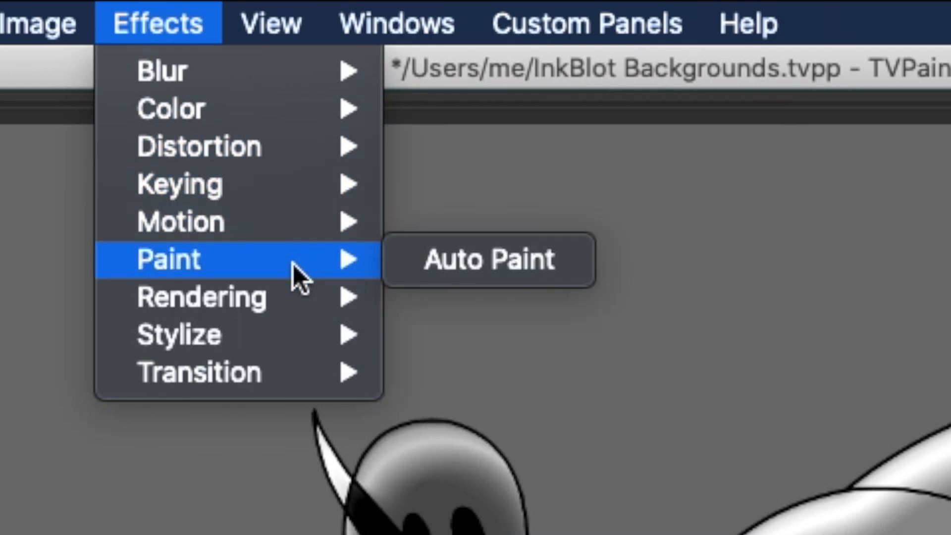
mouse_move(308, 296)
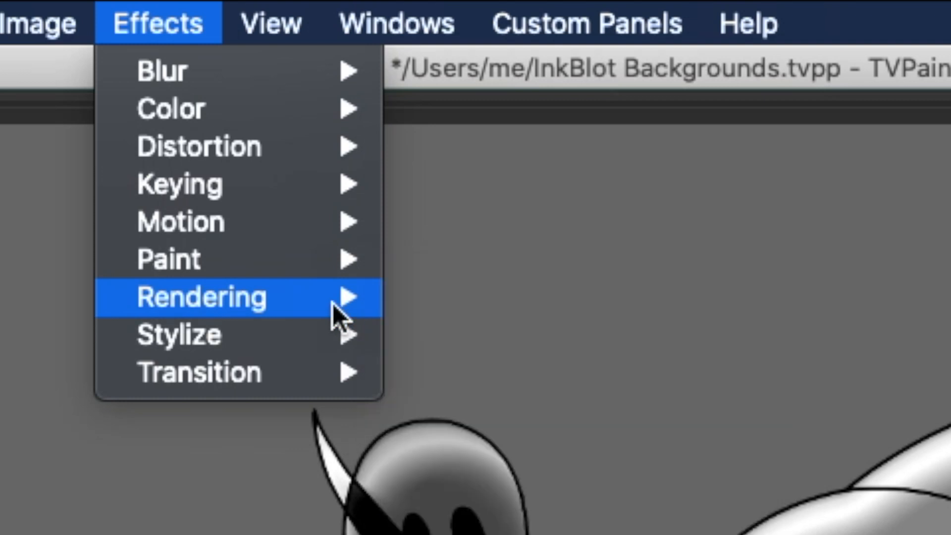
mouse_move(324, 335)
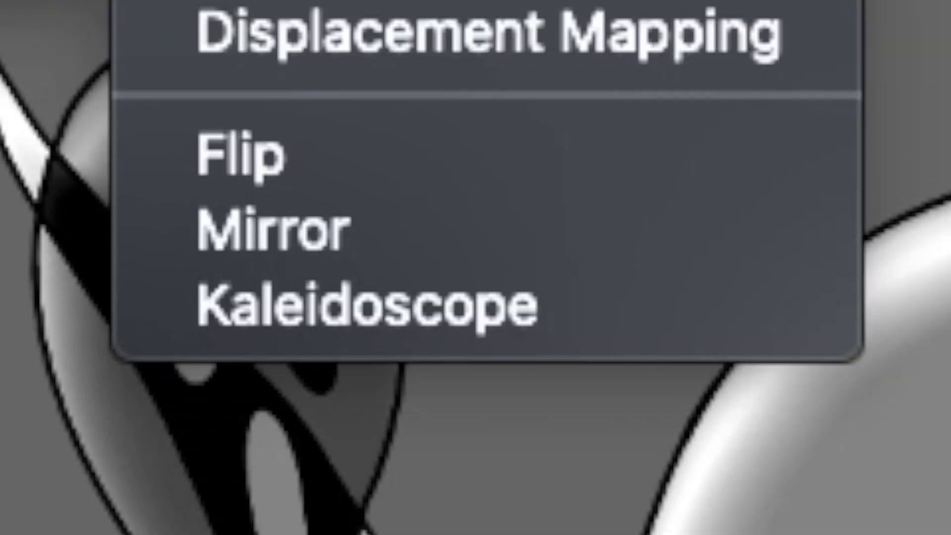
left_click(421, 305)
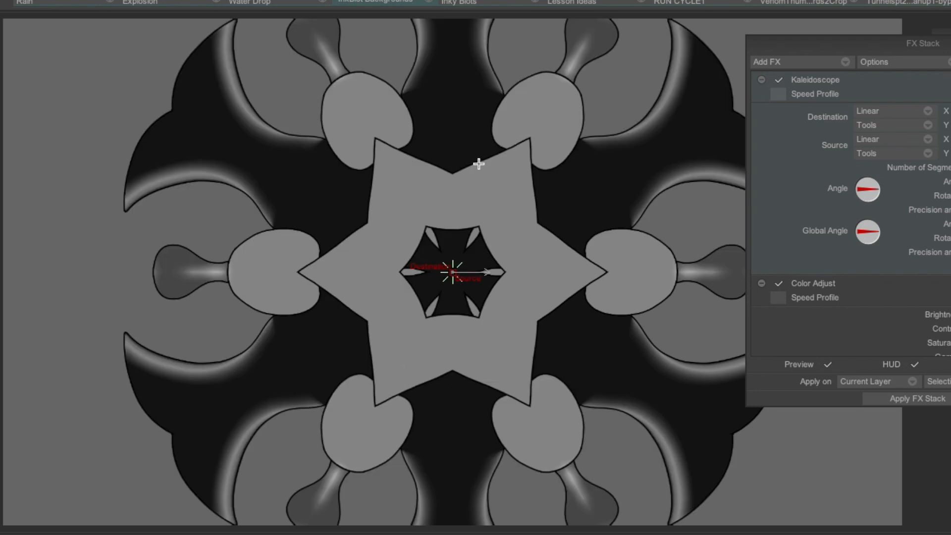
left_click_drag(812, 47, 741, 89)
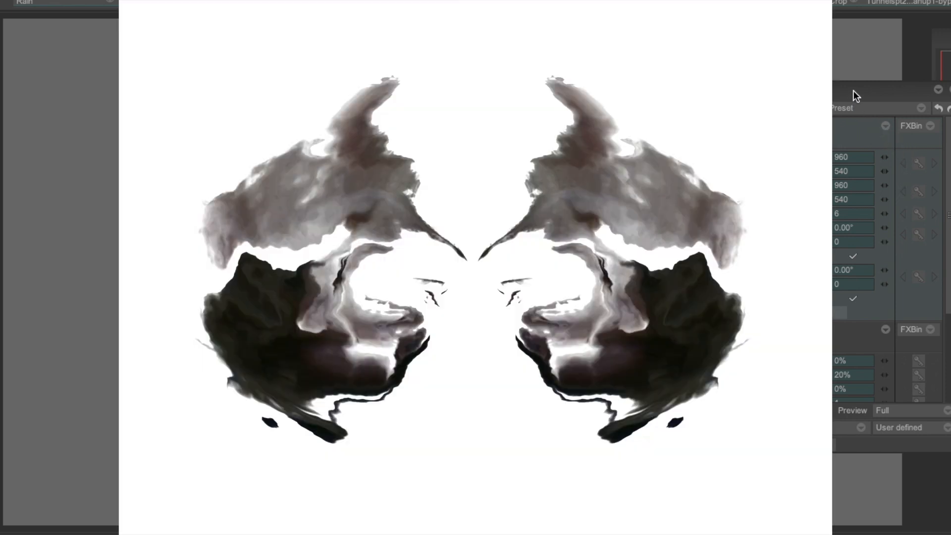
left_click_drag(854, 91, 866, 93)
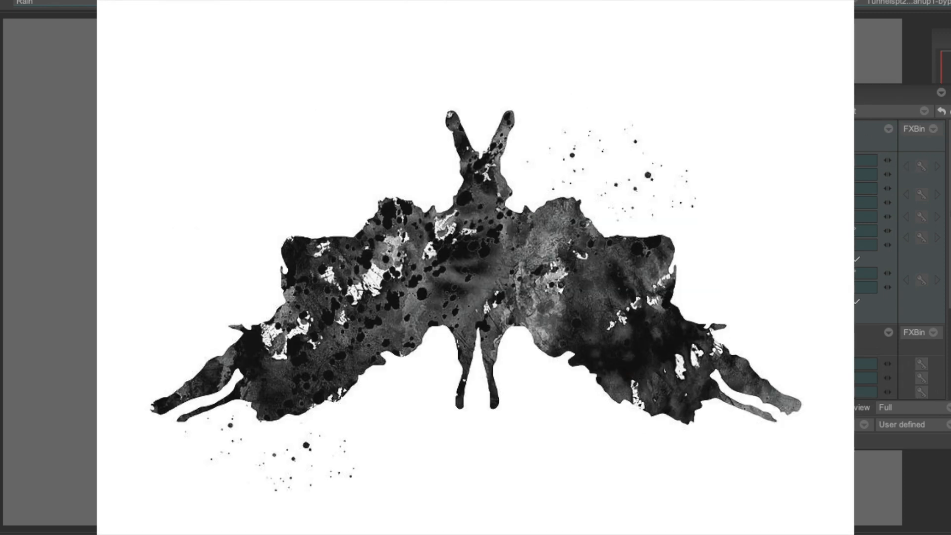
Set the Kaleidoscope's number of segments to 2.
left_click_drag(787, 92, 842, 86)
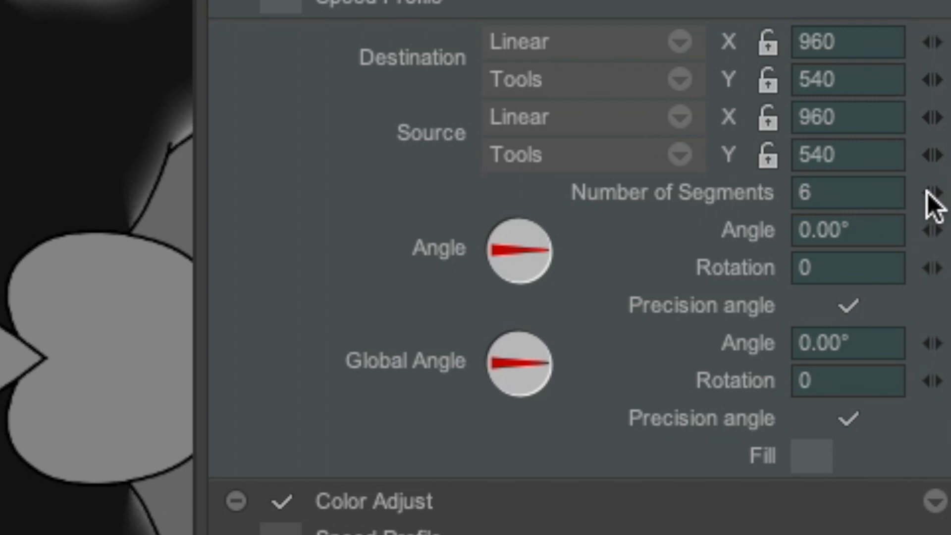
mouse_move(940, 210)
left_mouse_down()
mouse_move(944, 200)
mouse_move(924, 191)
mouse_move(940, 215)
left_mouse_up()
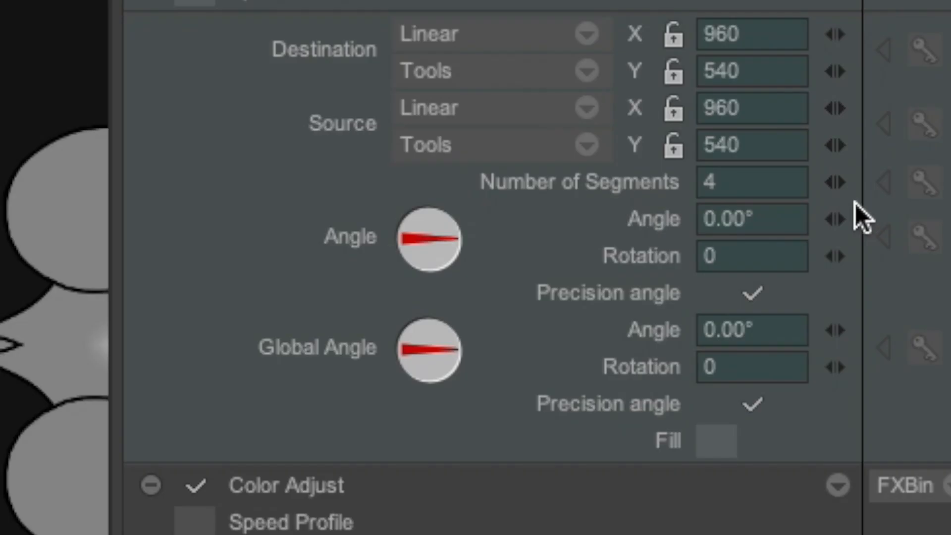
left_click(938, 210)
left_click(828, 182)
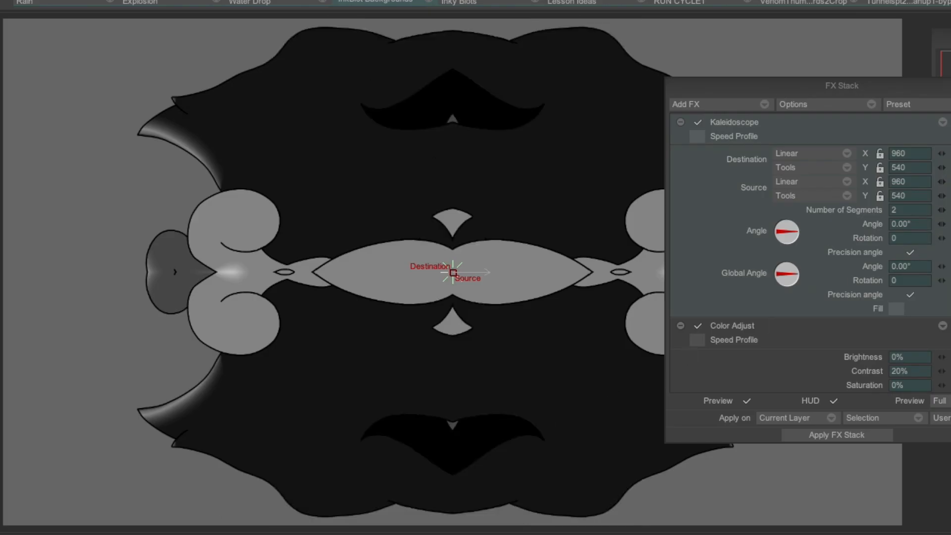
left_click_drag(770, 85, 942, 92)
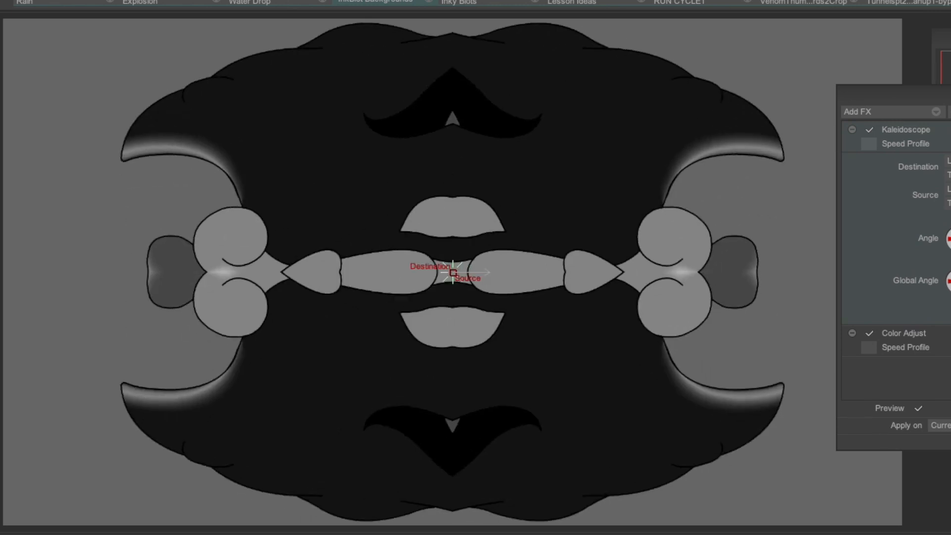
Rotate the Kaleidoscope's Angle so the source arrow points down-left, about 25° below horizontal, leaving Global Angle as is.
left_click_drag(906, 89, 720, 132)
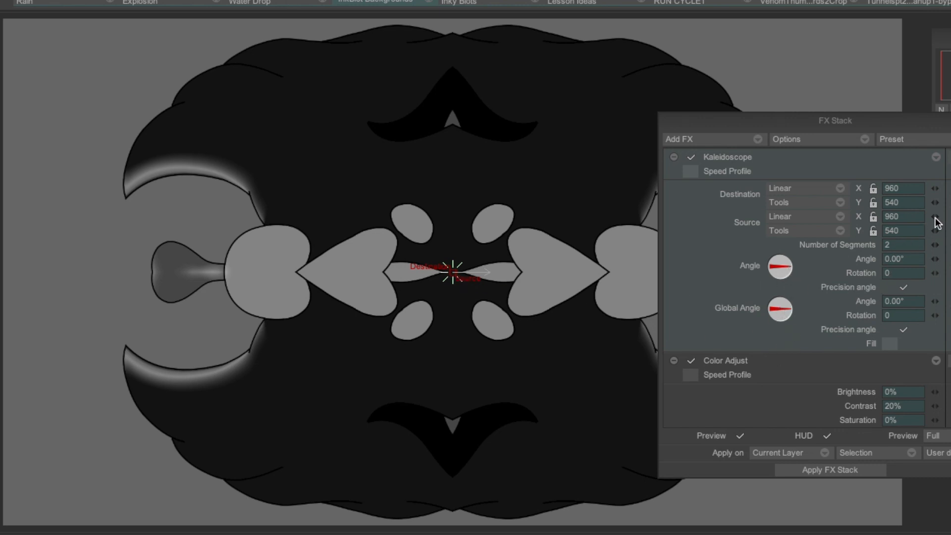
left_click_drag(780, 267, 777, 272)
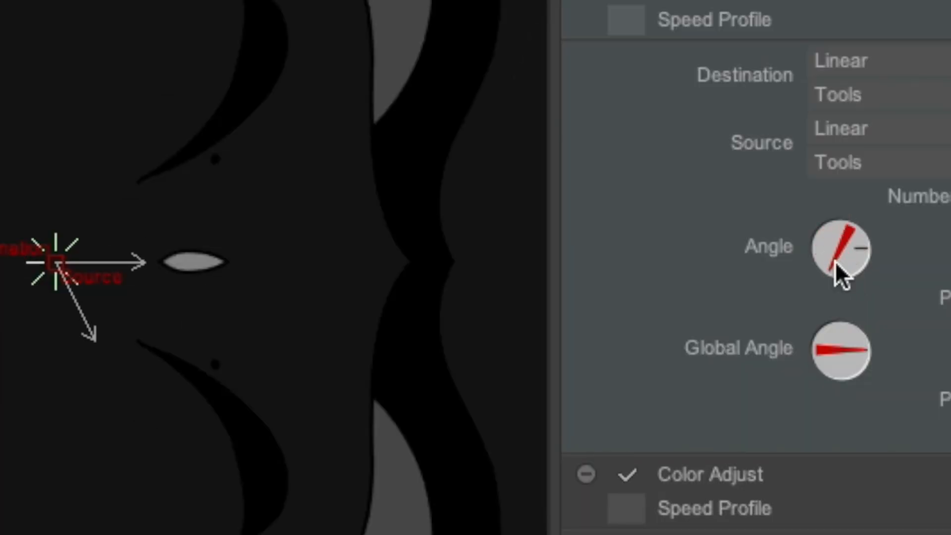
mouse_move(835, 262)
left_mouse_down()
mouse_move(834, 271)
mouse_move(818, 262)
left_mouse_up()
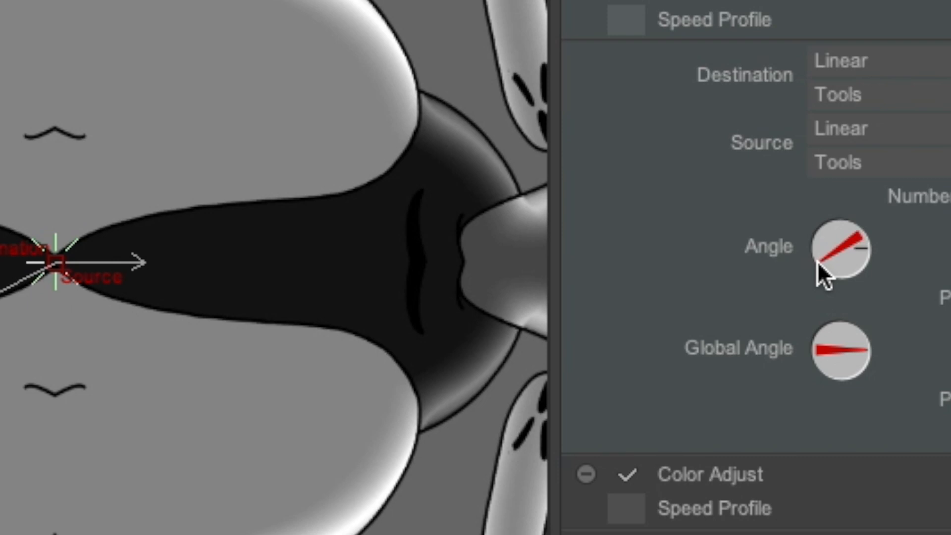
left_click_drag(833, 1, 921, 6)
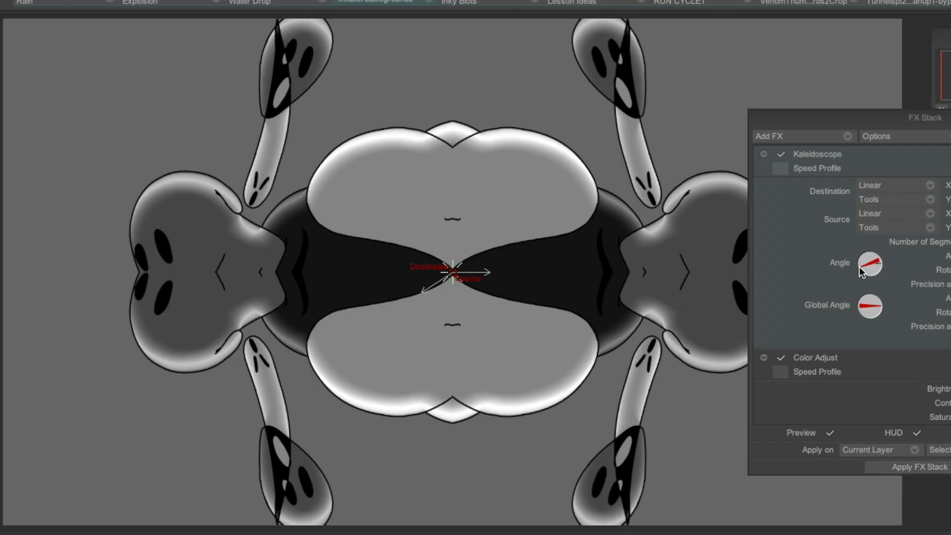
left_click_drag(900, 260, 861, 267)
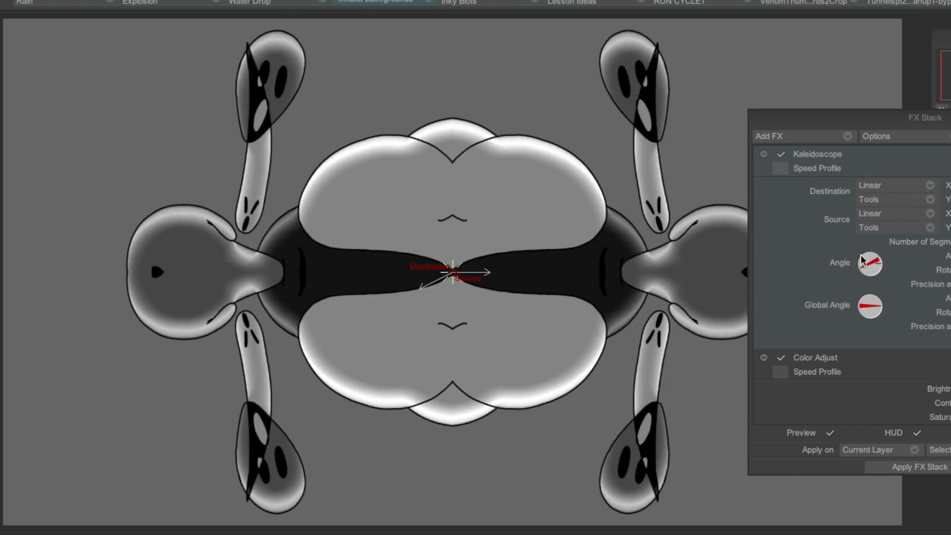
Advance through the animation frames to examine how the mirrored inkblot shapes change over time.
left_click_drag(833, 117, 947, 126)
key("Right")
key("Right")
key("Right")
key("Right")
key("Right")
key("Right")
key("Right")
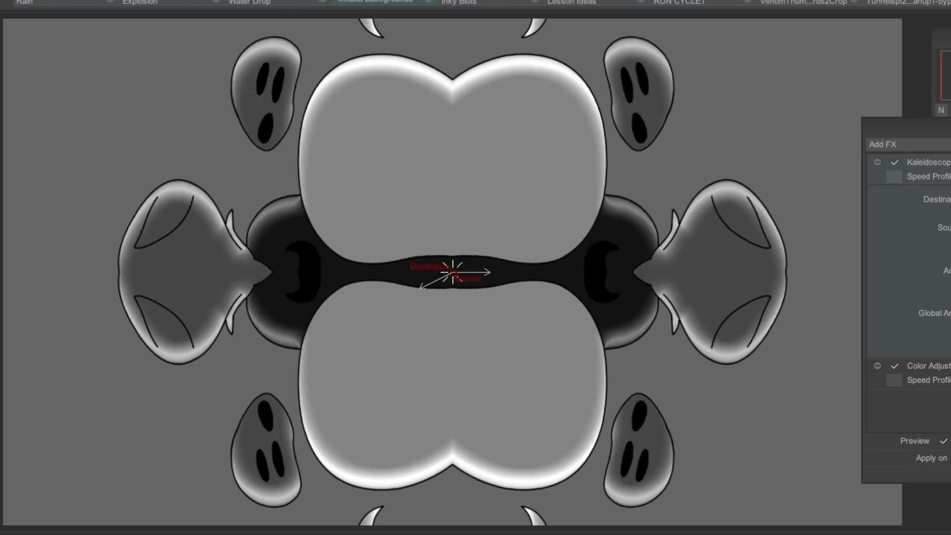
key("Right")
key("Right")
key("Right")
key("Right")
key("Right")
key("Right")
key("Right")
key("Right")
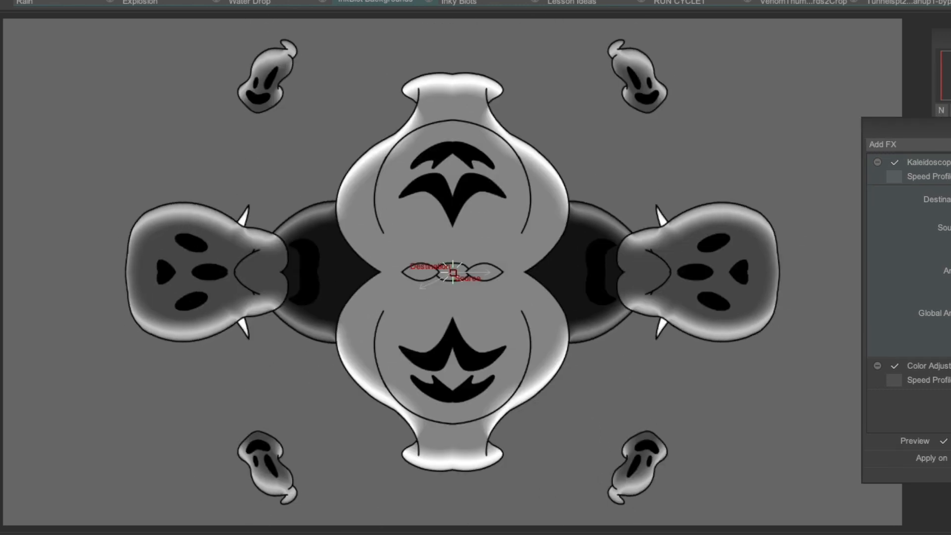
key("Right")
key("Right")
key("Right")
key("Right")
key("Right")
key("Right")
key("Right")
key("Right")
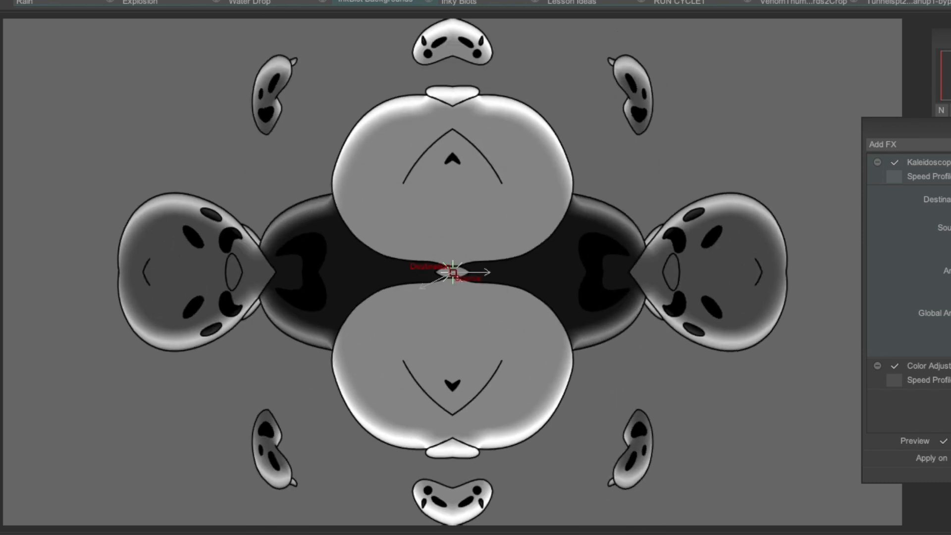
key("Right")
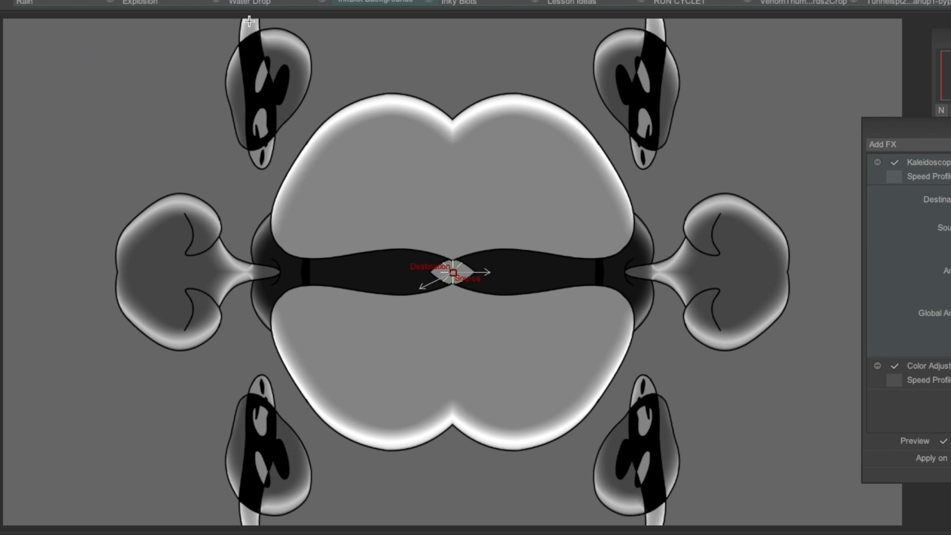
Turn off the FX stack preview to show the original colored artwork.
left_click(943, 441)
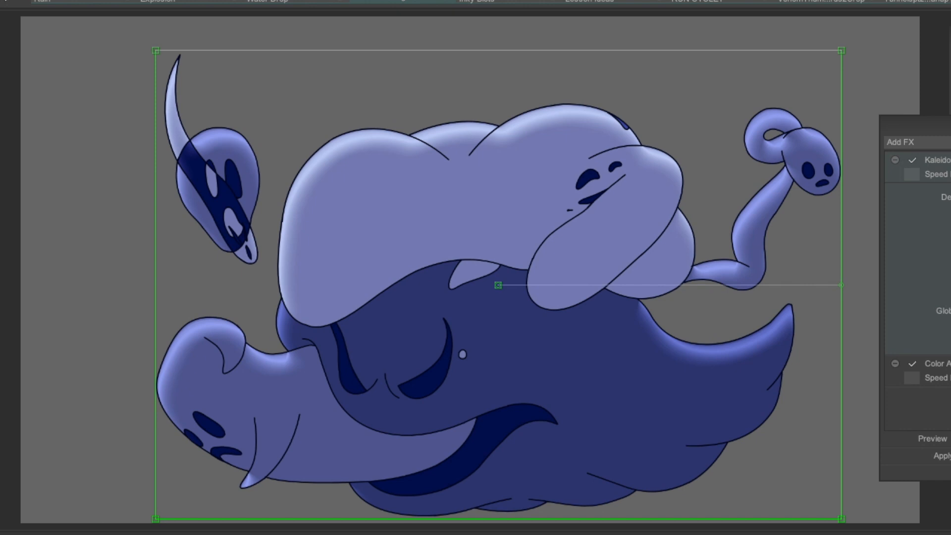
Scale the ghost artwork down proportionally to 80% with the Transform tool.
mouse_move(155, 519)
left_mouse_down()
mouse_move(212, 467)
mouse_move(234, 465)
left_mouse_up()
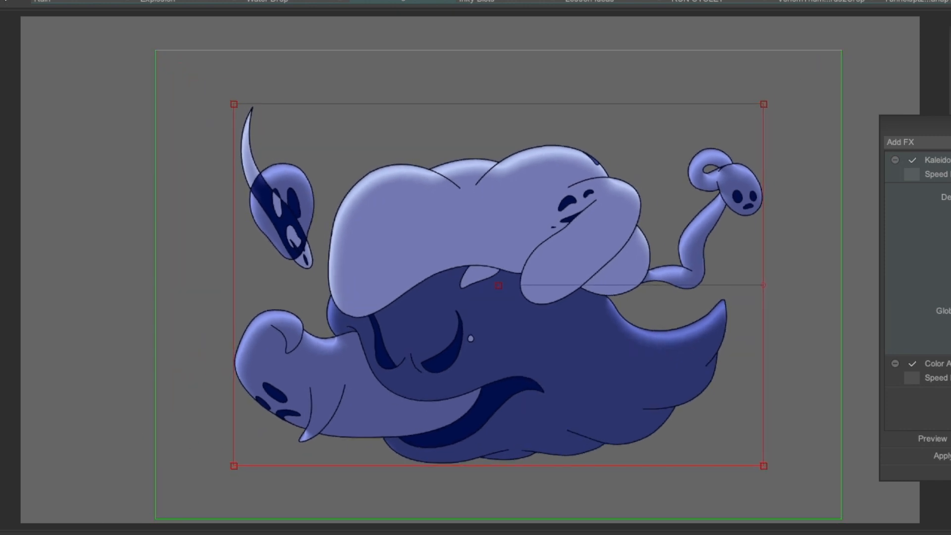
type("80")
key("Return")
Select all images of the Ghost Mutation layer and apply the scaling to every one of them.
left_click(186, 7)
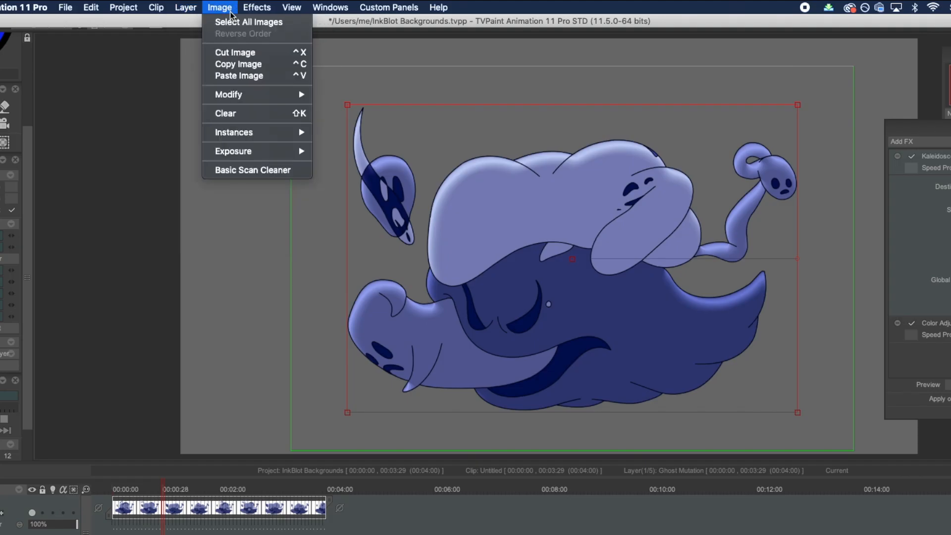
left_click(232, 21)
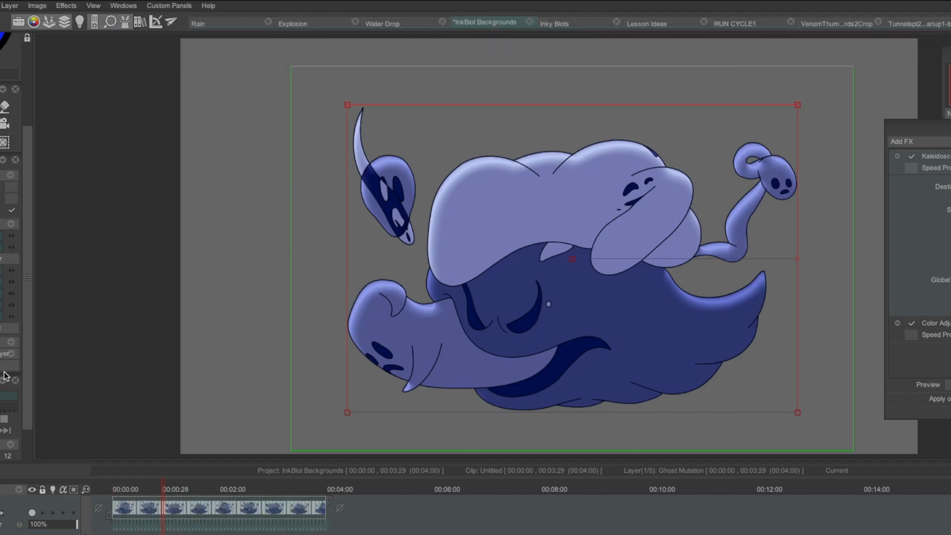
left_click(2, 367)
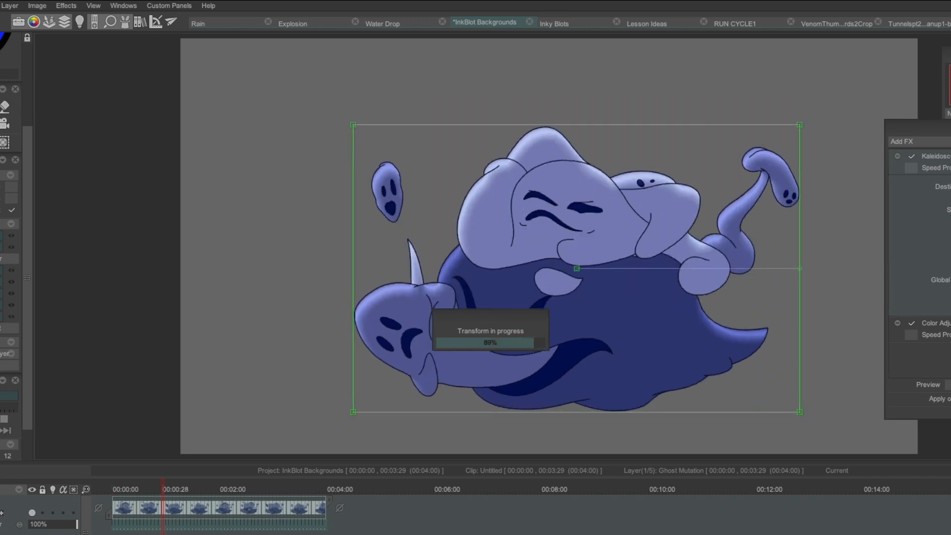
left_click(193, 489)
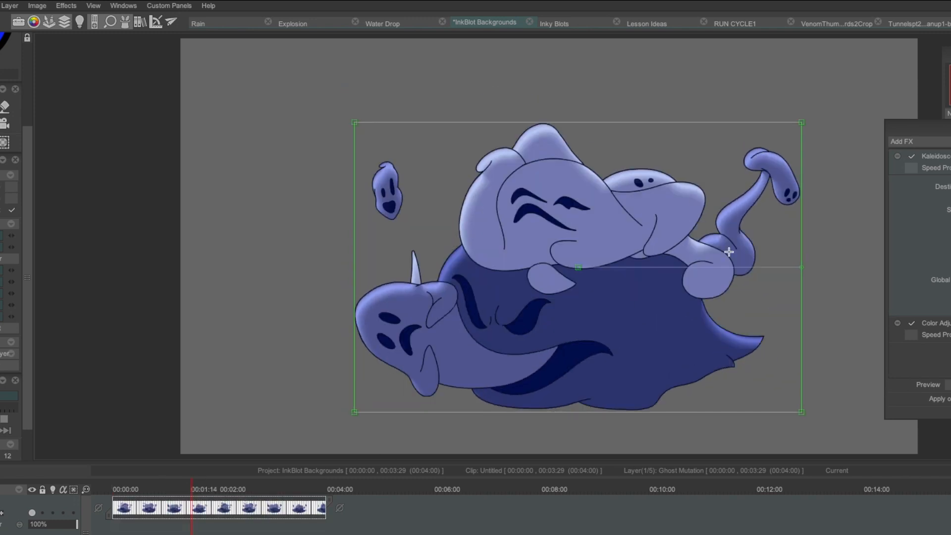
Turn the FX stack preview back on and rotate the Kaleidoscope's Angle to -173.66°.
left_click_drag(944, 123, 907, 131)
left_click(811, 365)
left_click_drag(124, 491, 159, 495)
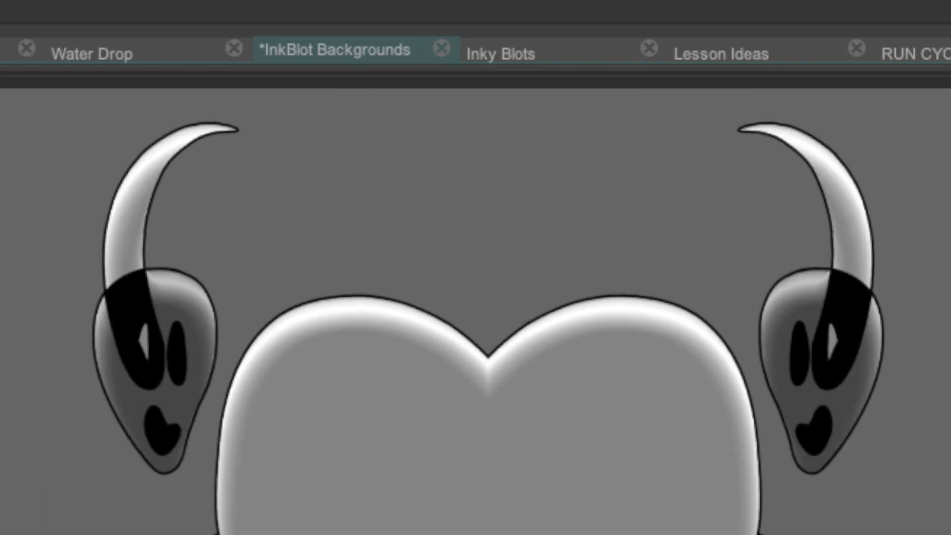
left_click_drag(898, 273, 865, 270)
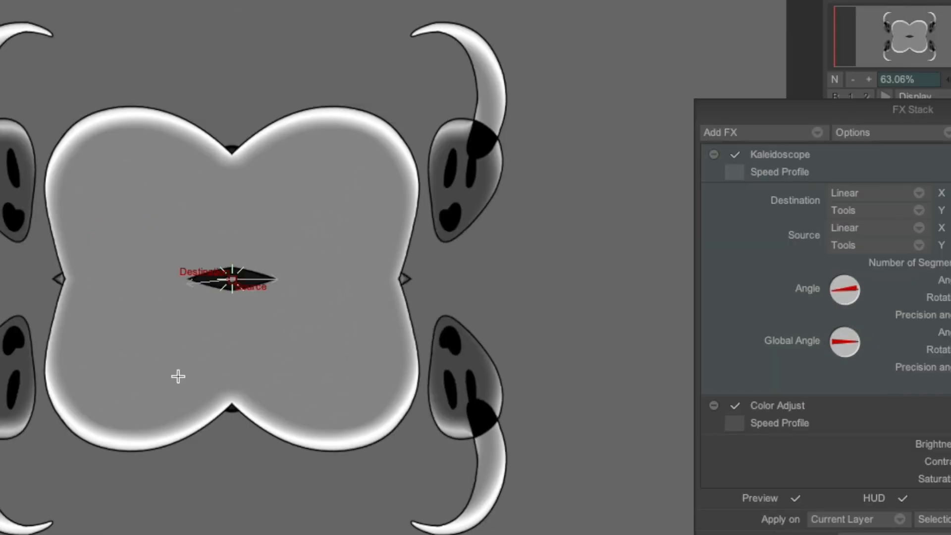
left_click_drag(781, 101, 750, 89)
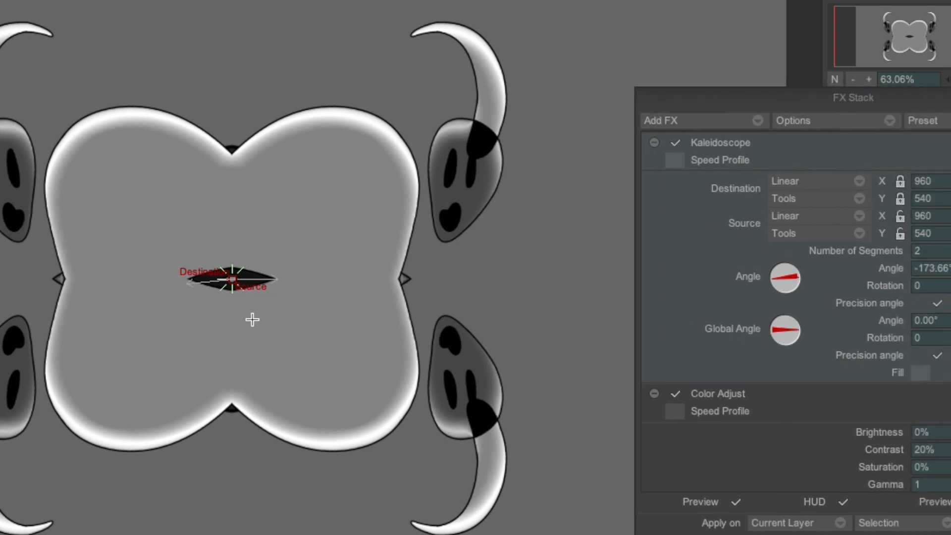
left_click_drag(882, 216, 935, 216)
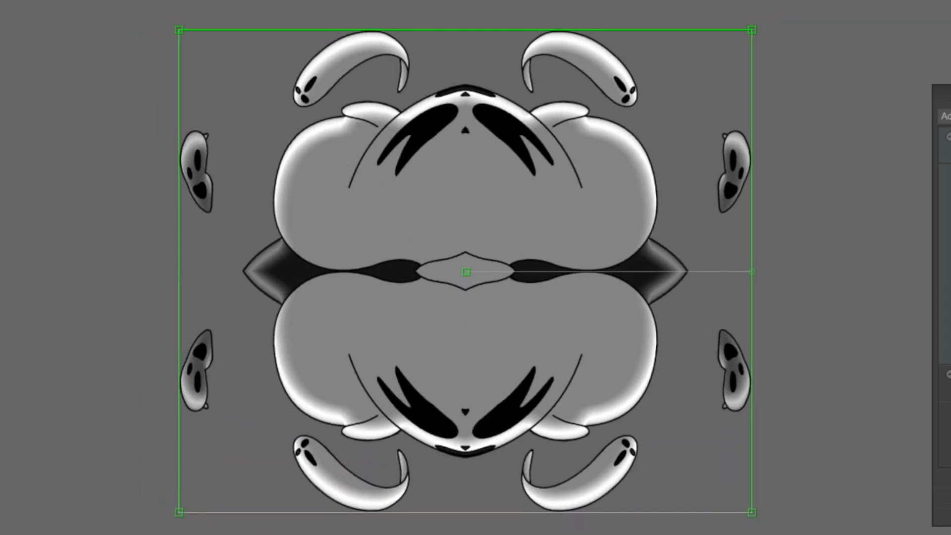
Play through the kaleidoscope animation and apply the FX stack to all images of the Ghost Mutation layer.
key("Escape")
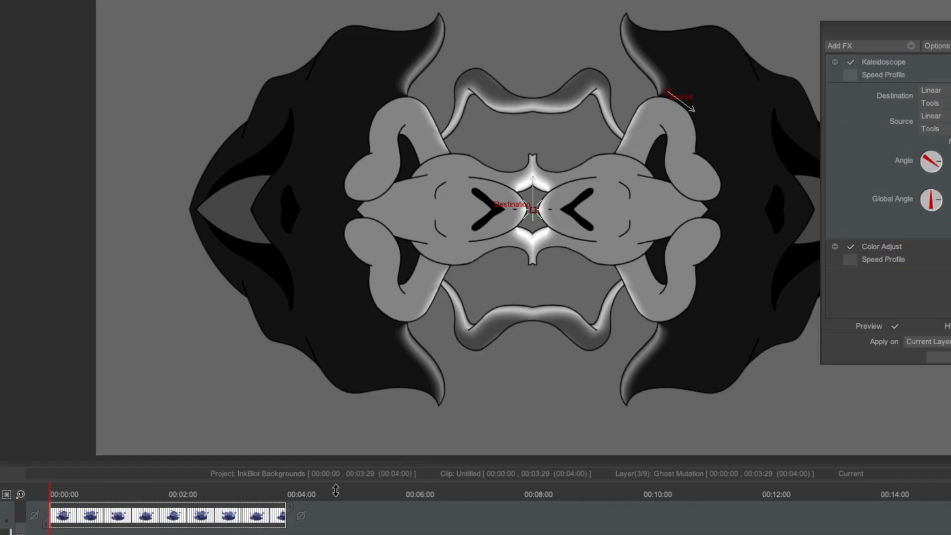
key("space")
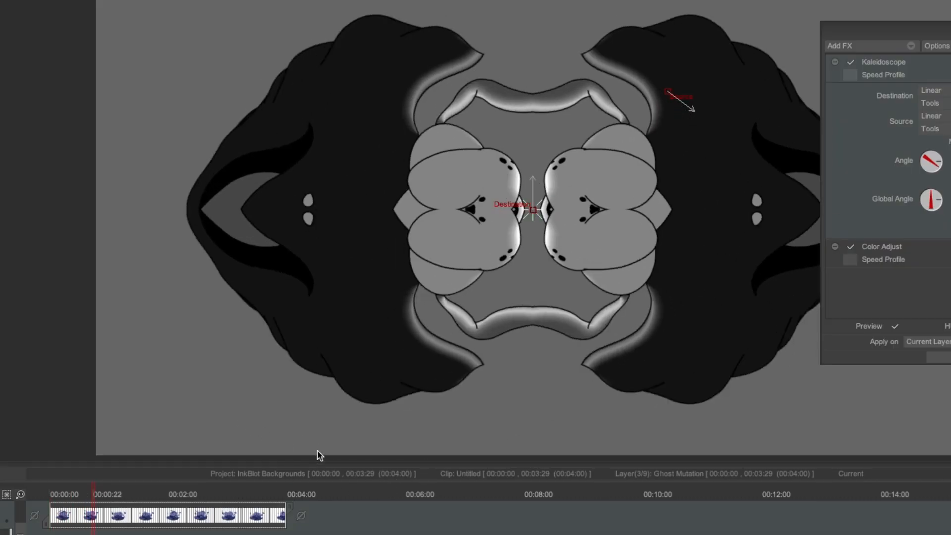
left_click(179, 495)
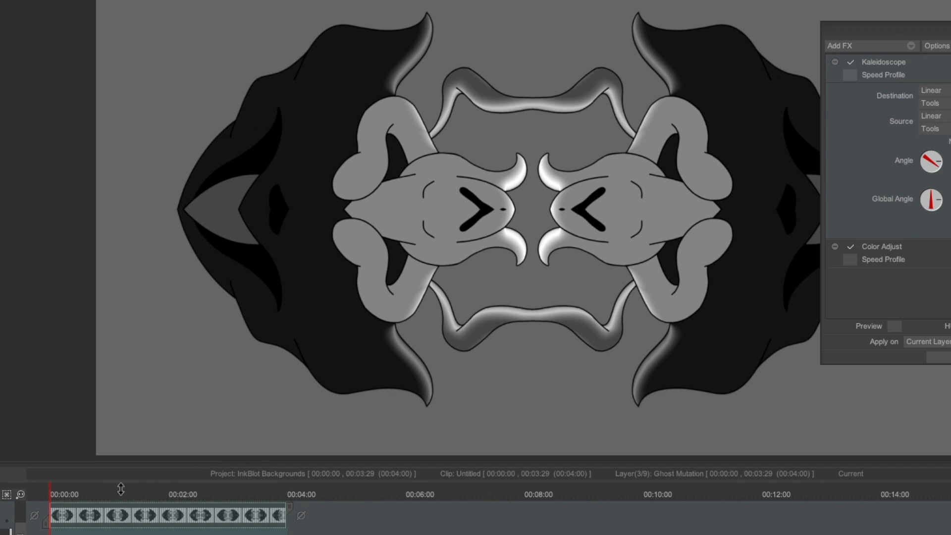
left_click_drag(121, 494, 70, 485)
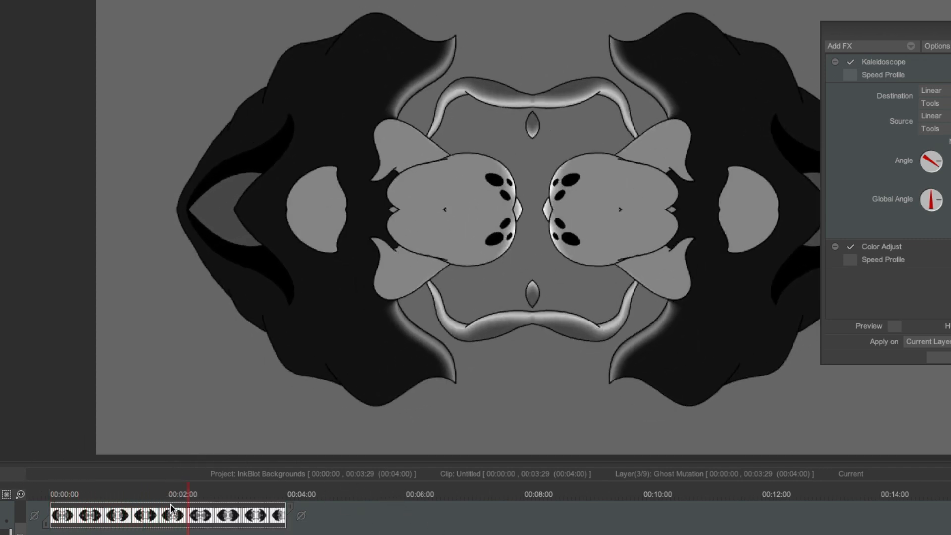
left_click(186, 495)
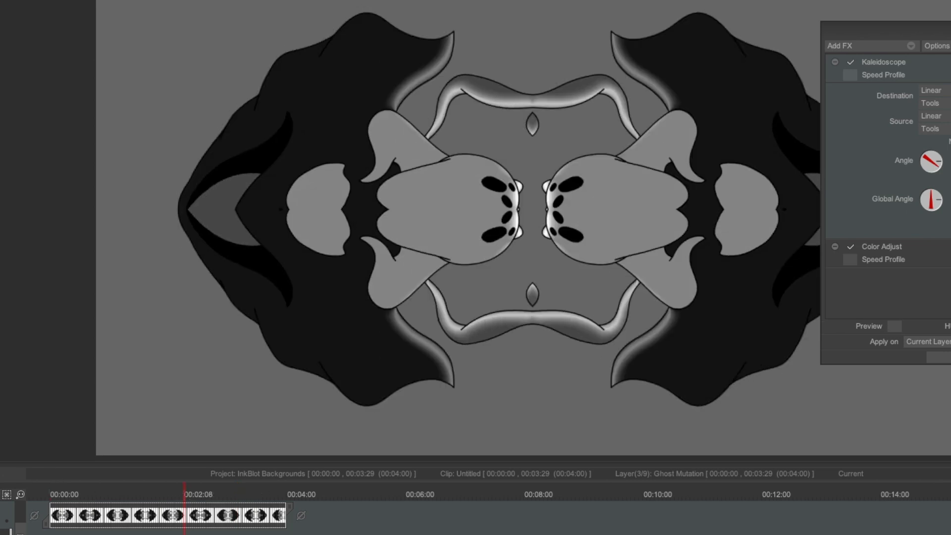
Move the original blue Ghost Mutation layer above the kaleidoscope layer and set its blending mode to Color.
left_click(253, 404)
left_click(219, 396)
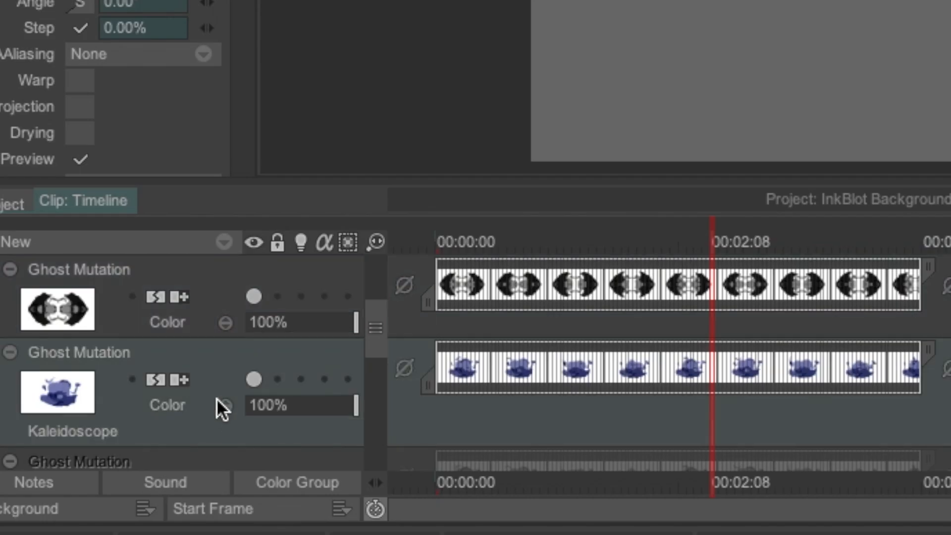
left_click_drag(217, 381, 237, 255)
left_click(209, 323)
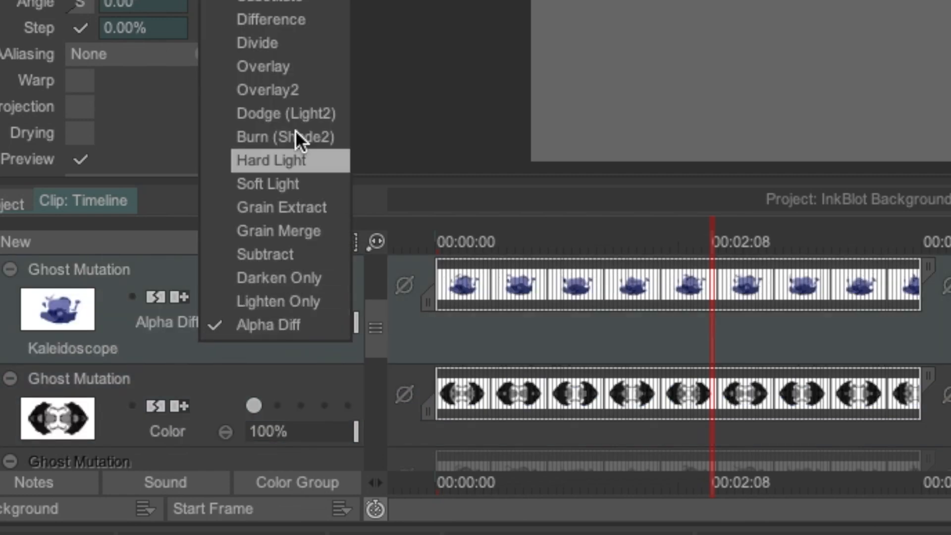
left_click(292, 1)
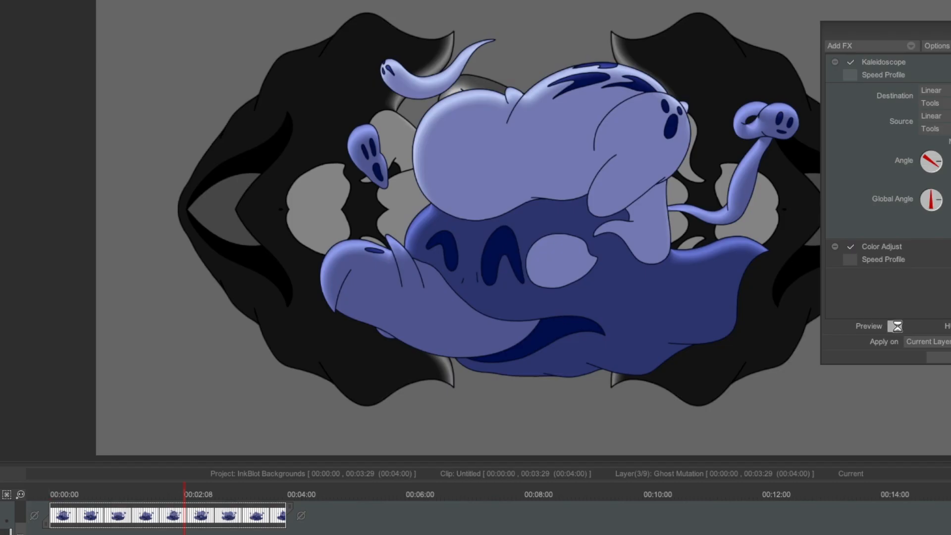
Turn on the FX stack preview for the blue ghost layer and rotate the Kaleidoscope's Angle to 30.96°.
left_click(893, 325)
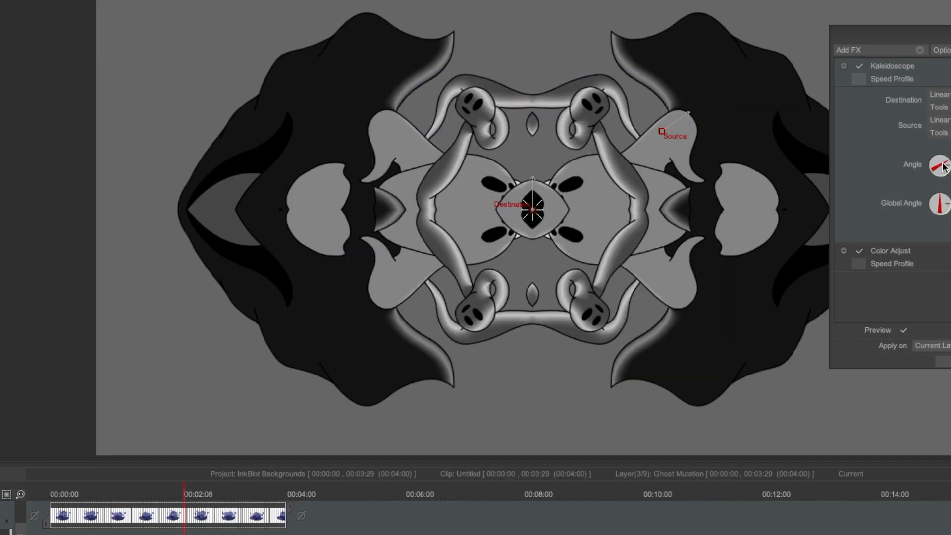
left_click_drag(939, 162, 942, 166)
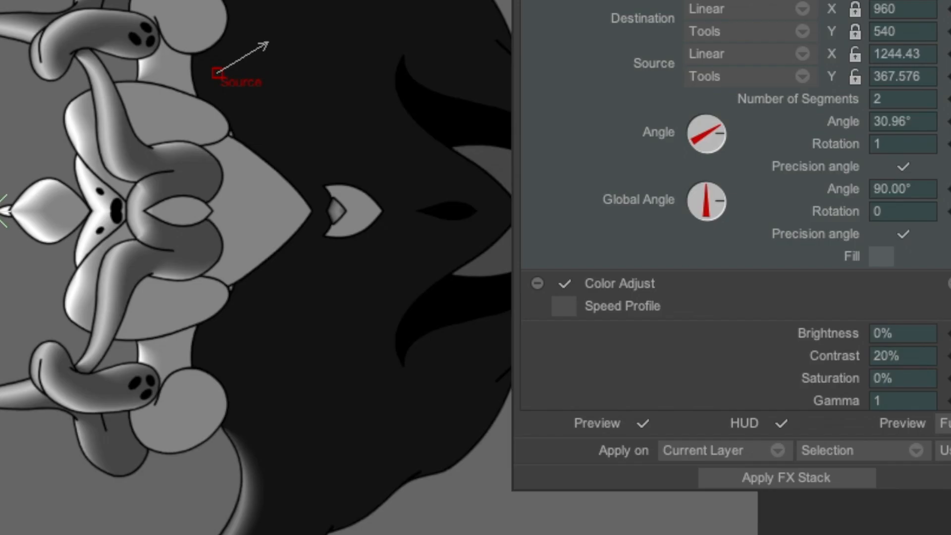
Set the Color Adjust effect's Contrast to 34%.
left_click(723, 304)
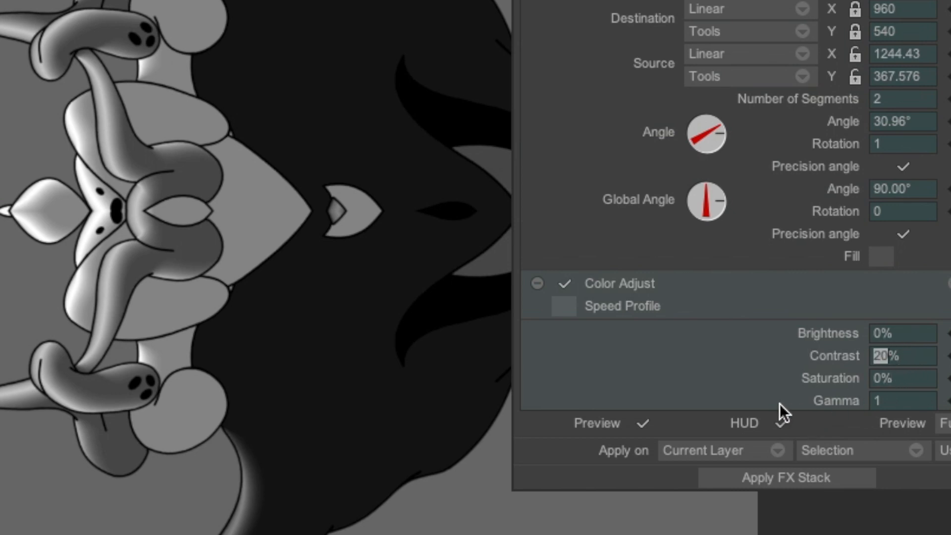
type("34")
key("Return")
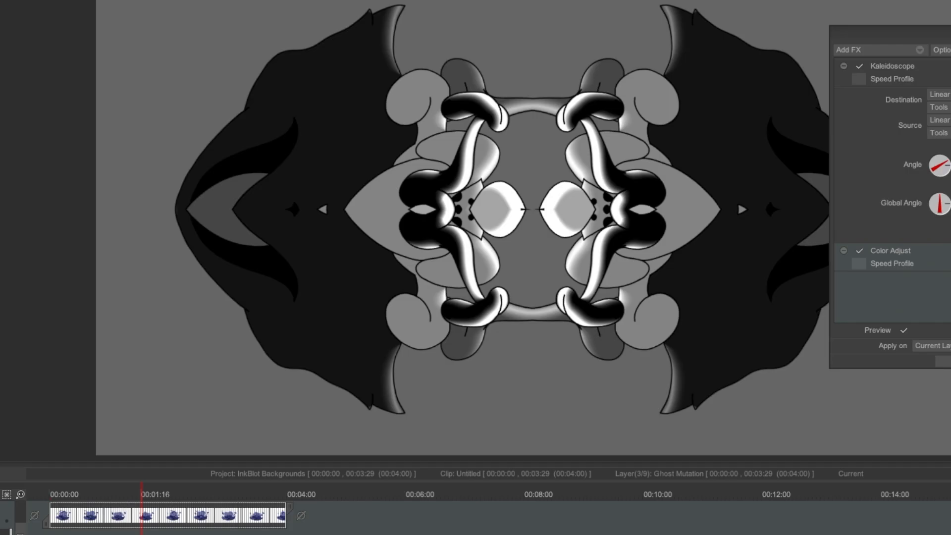
Select all images of the upper Ghost Mutation layer and apply the FX stack to them.
left_click(162, 0)
left_click(198, 0)
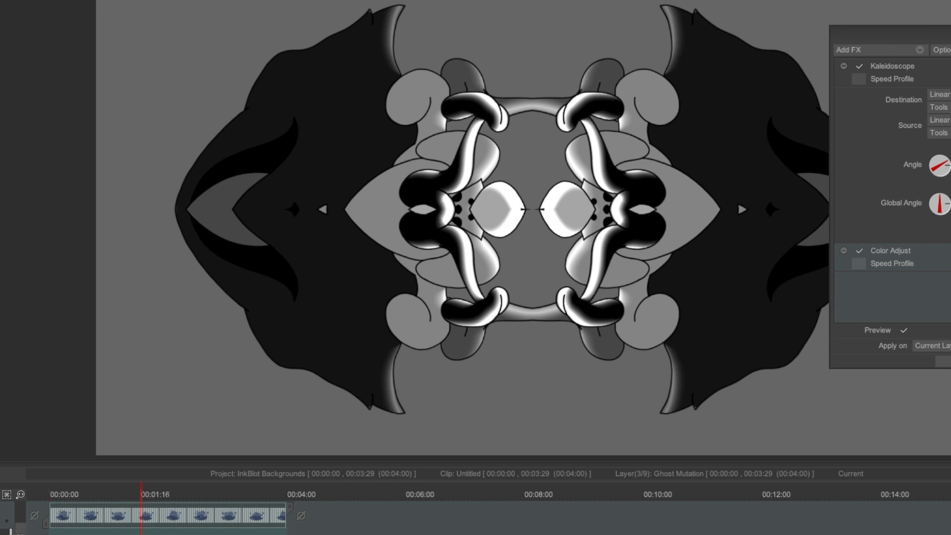
left_click(945, 361)
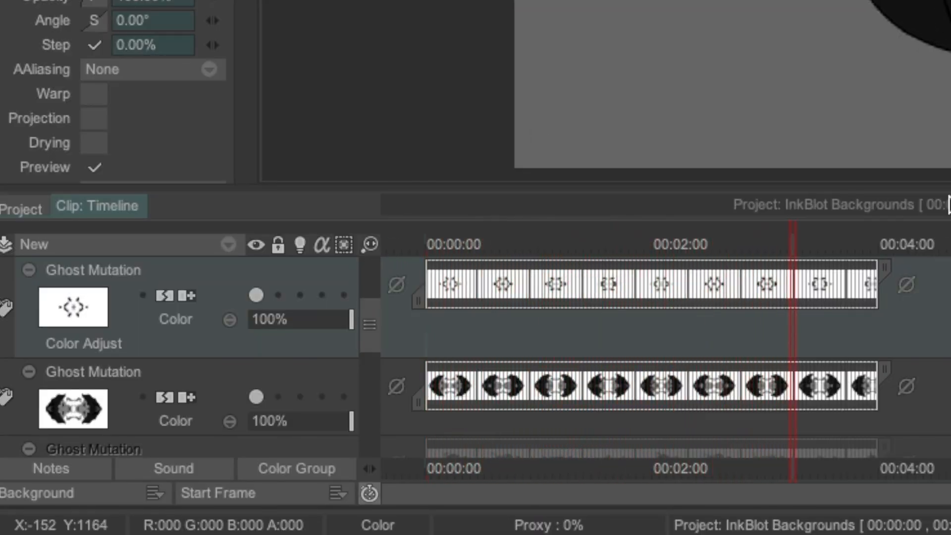
Shift the large black kaleidoscope layer along the timeline so that it starts at 00:00:11.
left_click(471, 244)
scroll(367, 322, "down", 1)
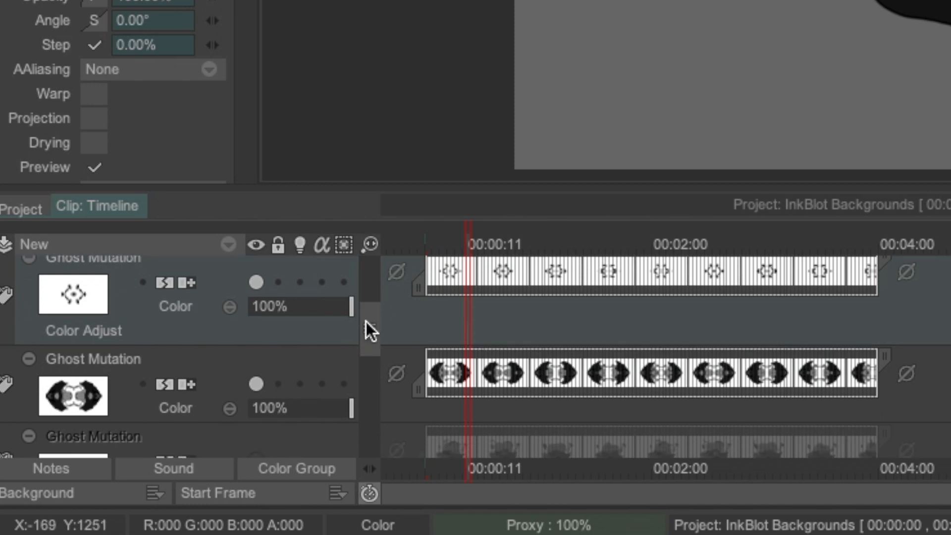
scroll(366, 322, "down", 1)
left_click(226, 353)
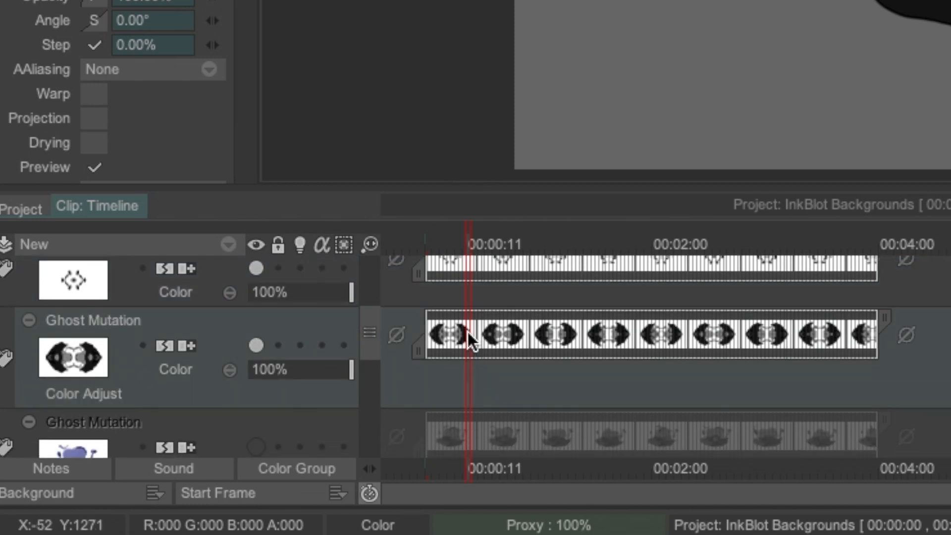
left_click_drag(470, 341, 507, 341)
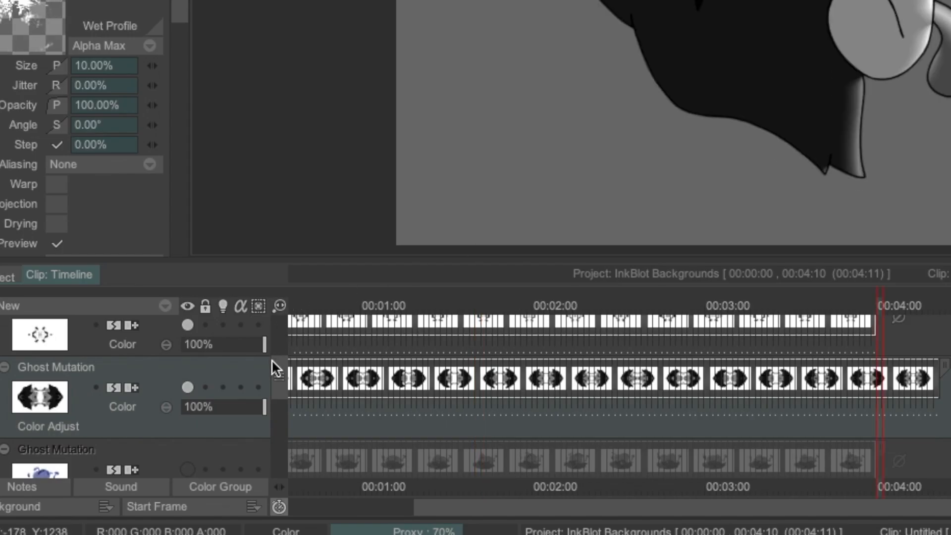
Cut the shifted layer's images that extend past the upper layer's end and paste them at its start, 00:00:00.
scroll(281, 371, "up", 1)
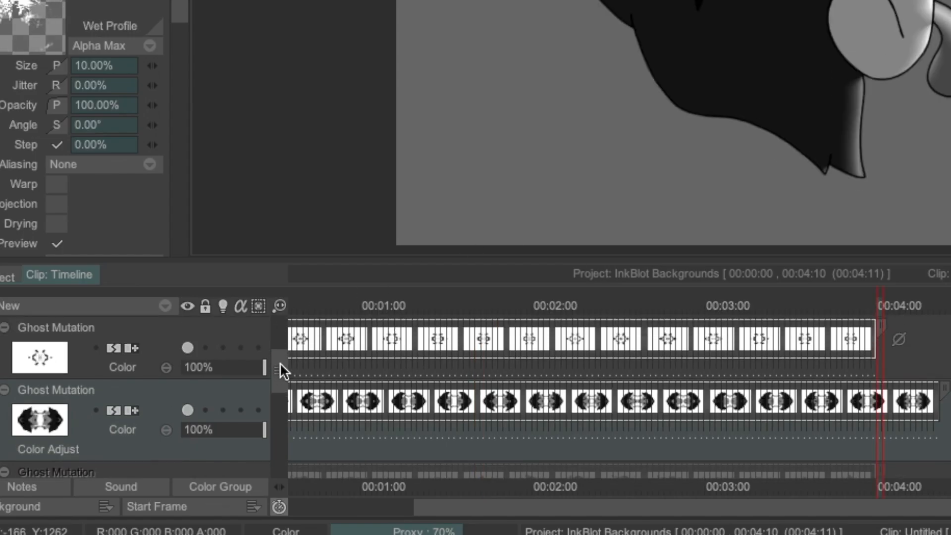
scroll(282, 370, "up", 1)
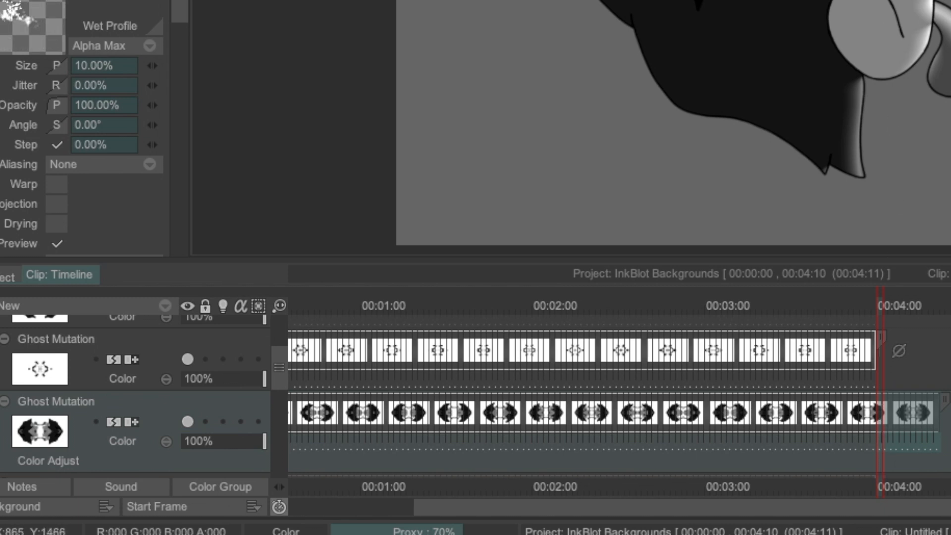
left_click_drag(936, 506, 487, 484)
left_click(336, 304)
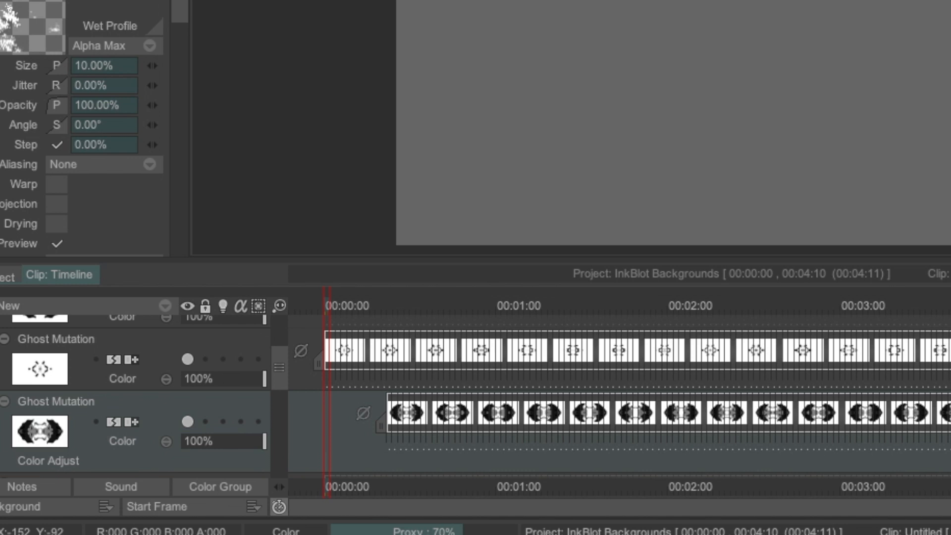
key("ctrl+z")
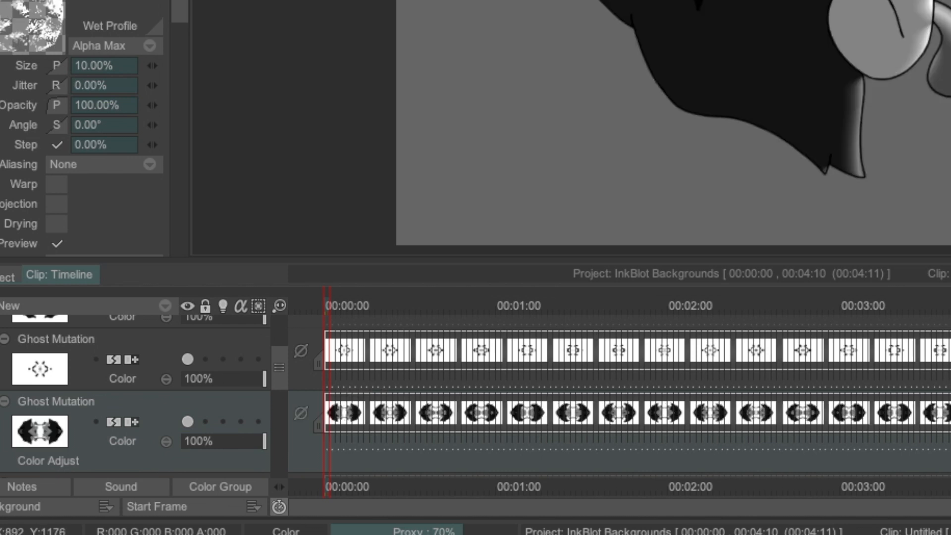